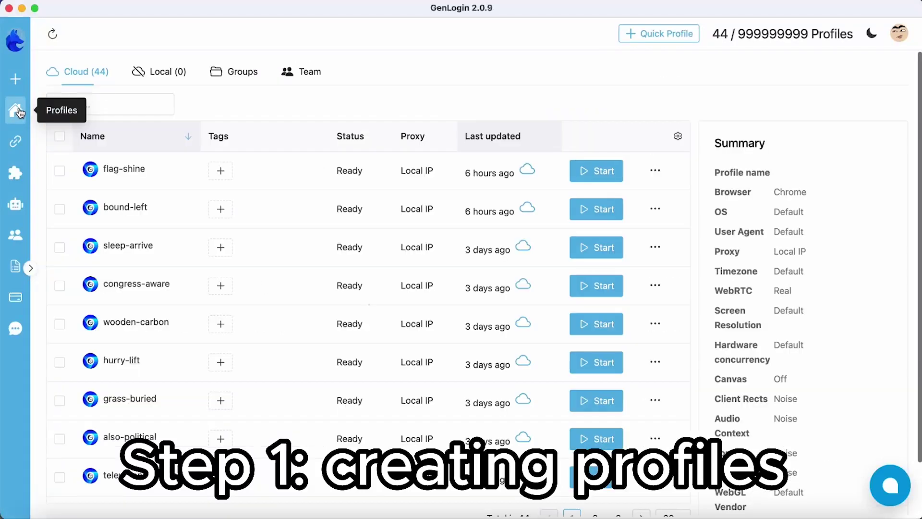
- Quick-create ten new Chrome profiles, bringing the profile total from 44 to 54
click(668, 34)
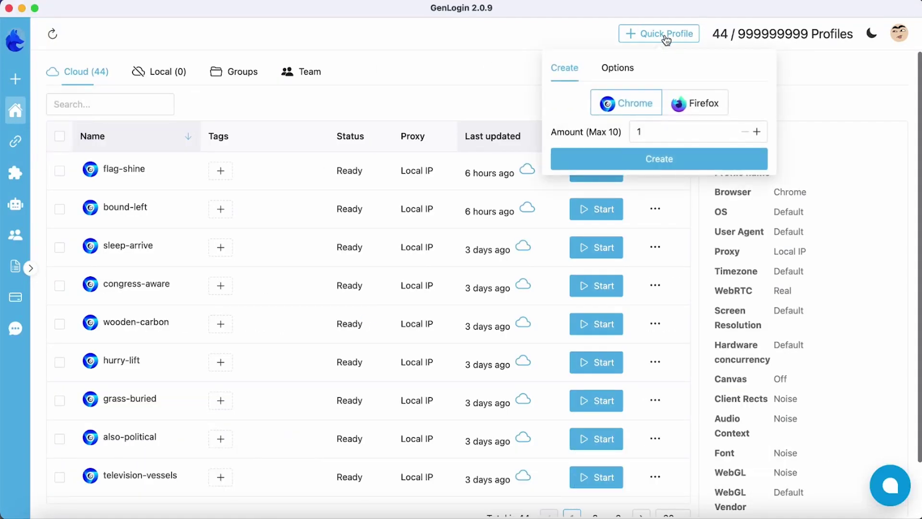
click(697, 129)
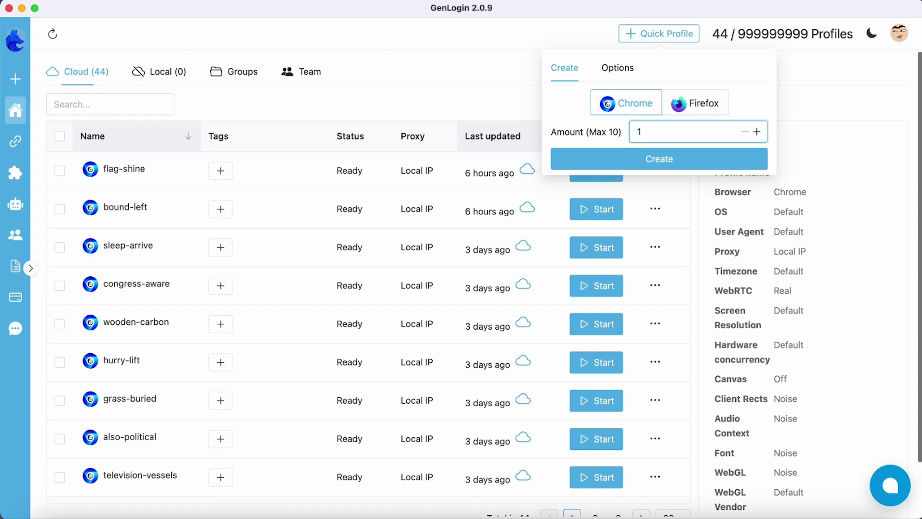
click(704, 165)
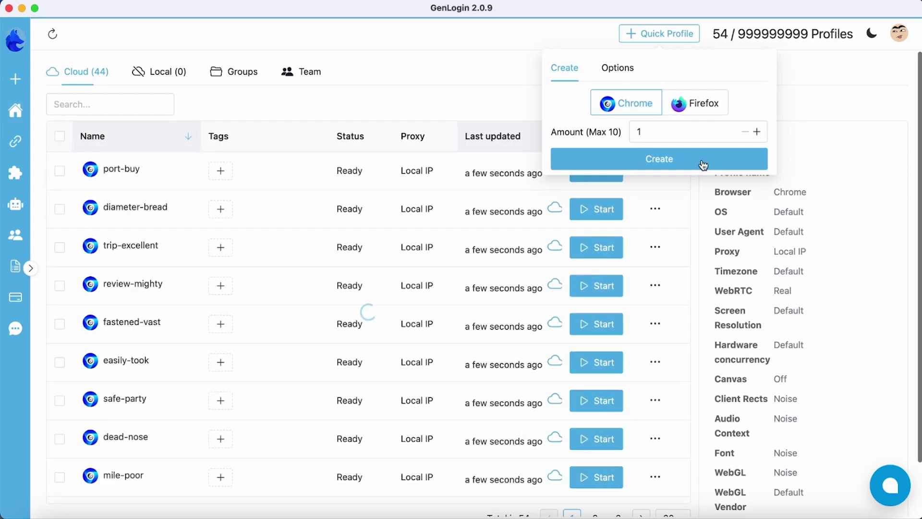
click(446, 47)
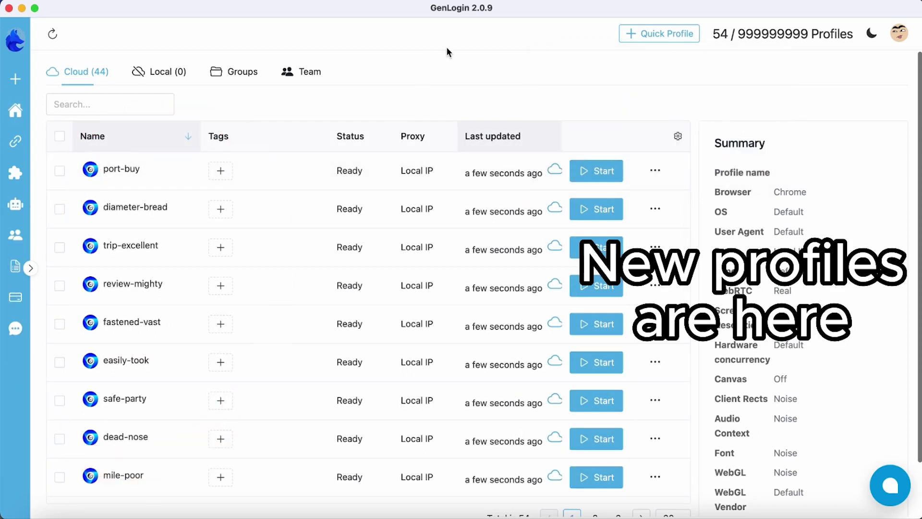
- Add a new profile group named Venom
click(241, 77)
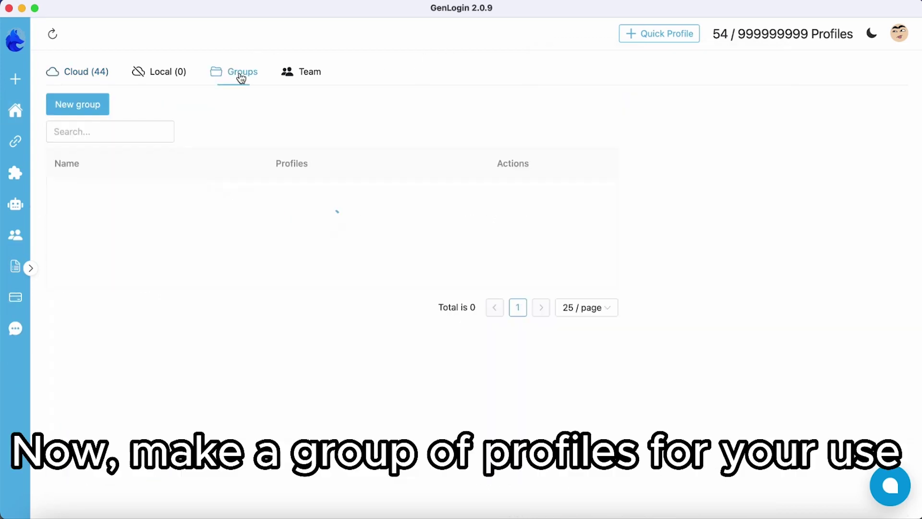
click(101, 102)
click(454, 273)
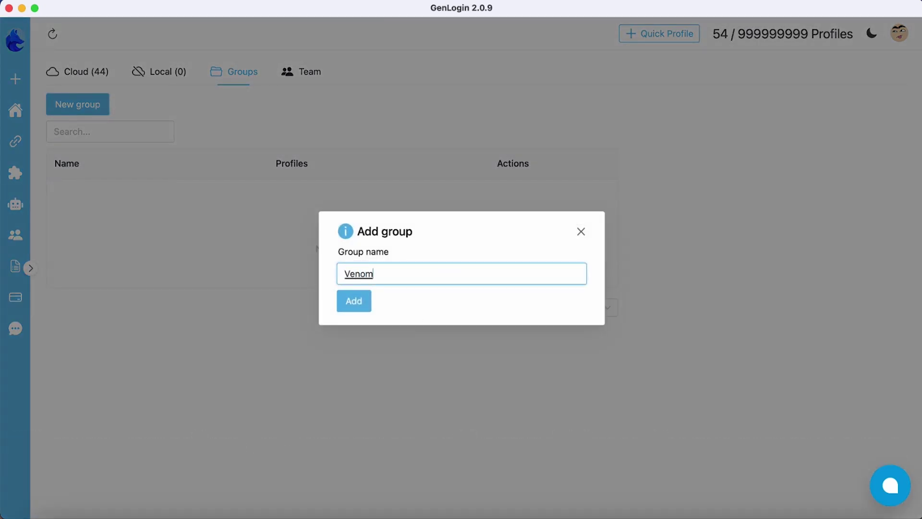
click(368, 302)
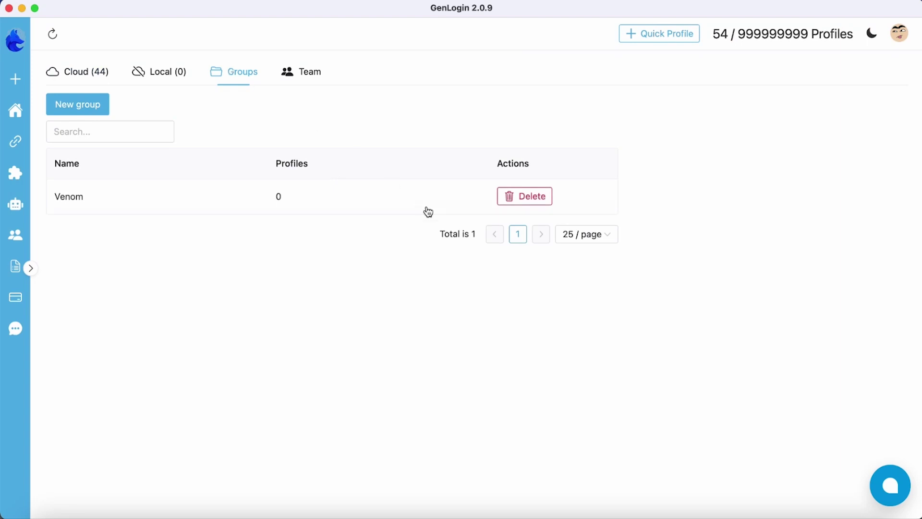
- In Cloud, select the ten new profiles, from port-buy through single-imagine
click(68, 76)
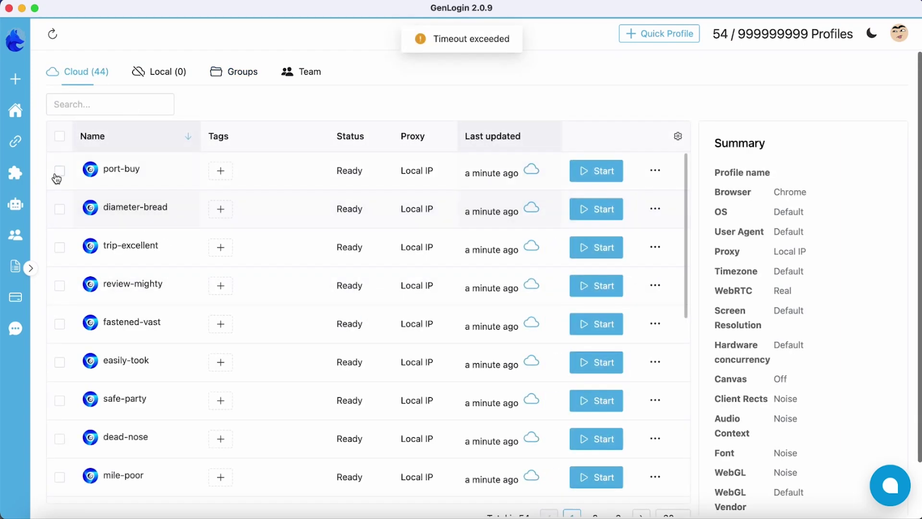
click(60, 171)
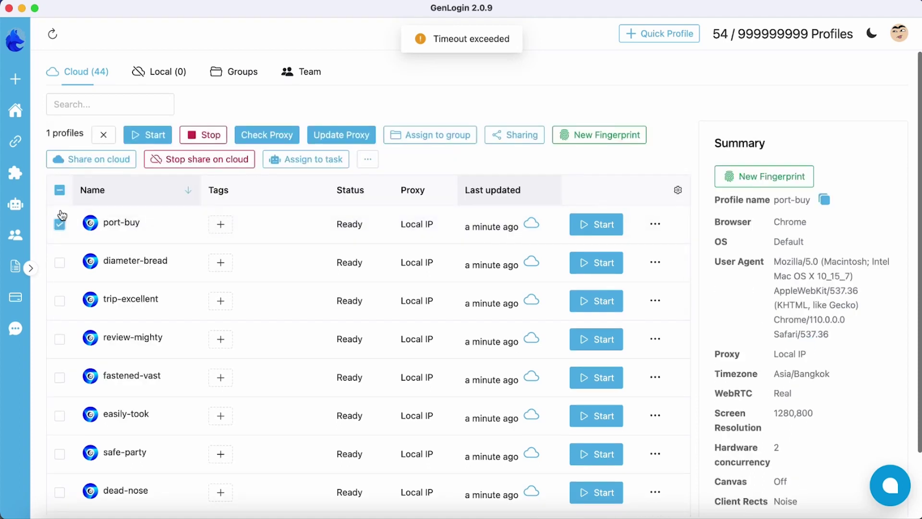
click(59, 262)
click(60, 301)
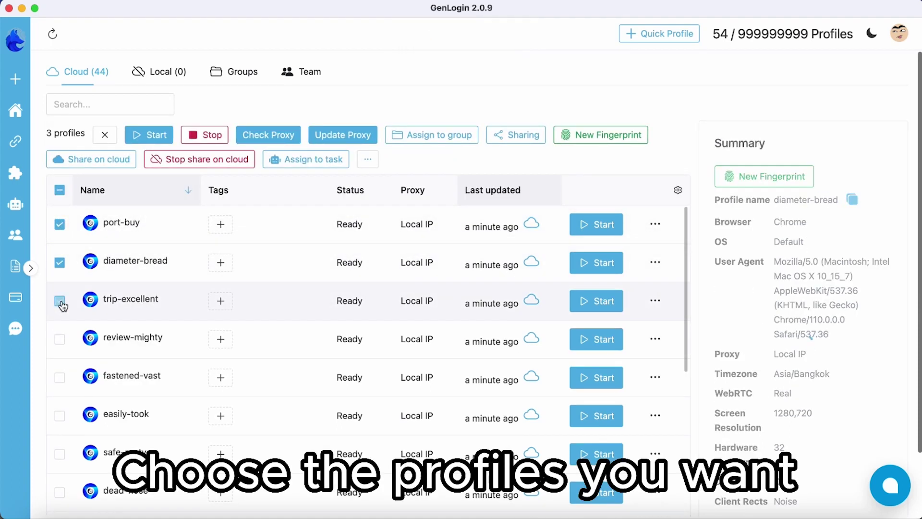
click(60, 339)
click(63, 376)
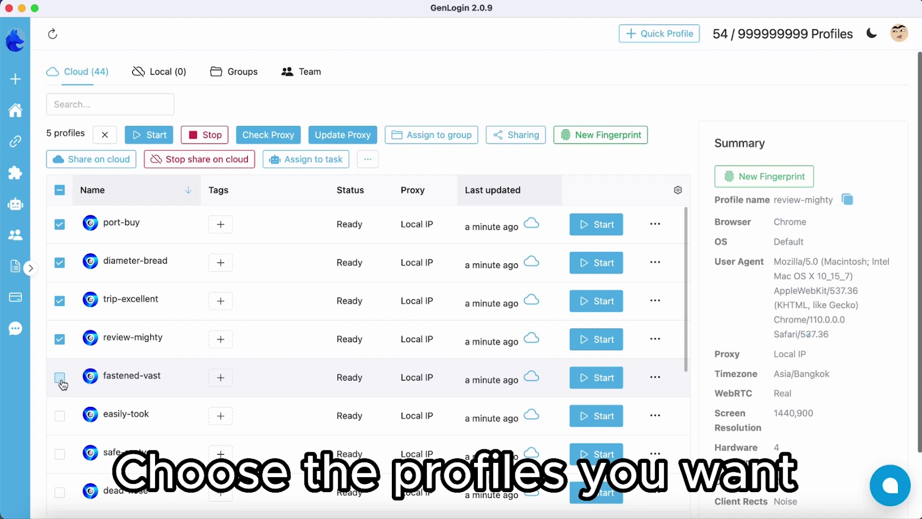
click(60, 416)
scroll(62, 421, down, 1)
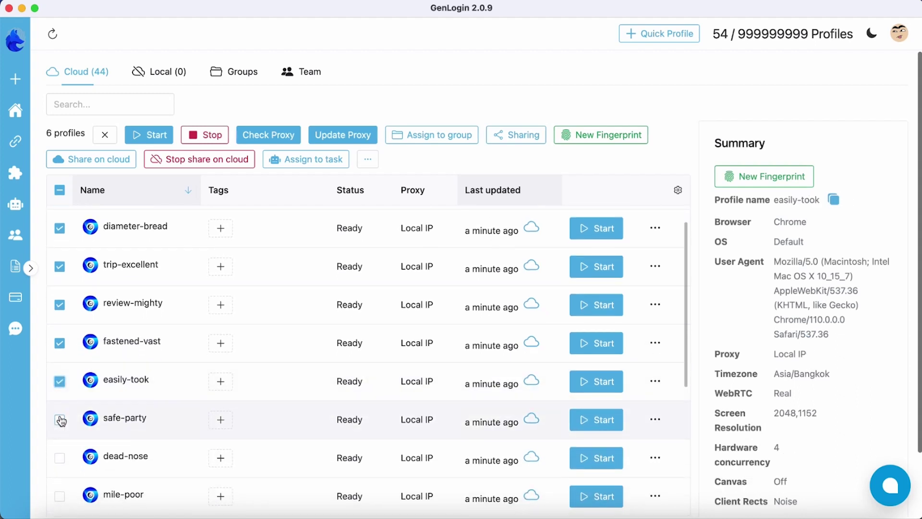
click(61, 421)
click(61, 458)
click(60, 496)
scroll(62, 495, down, 2)
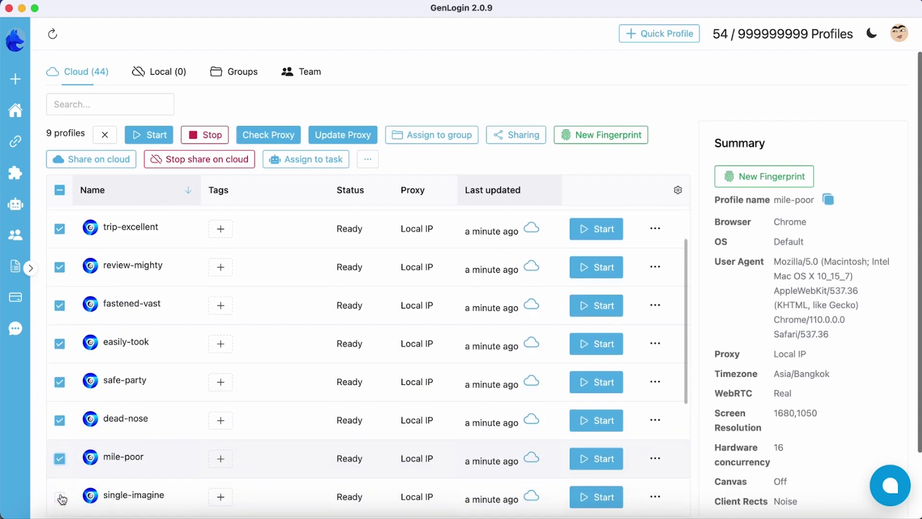
click(60, 485)
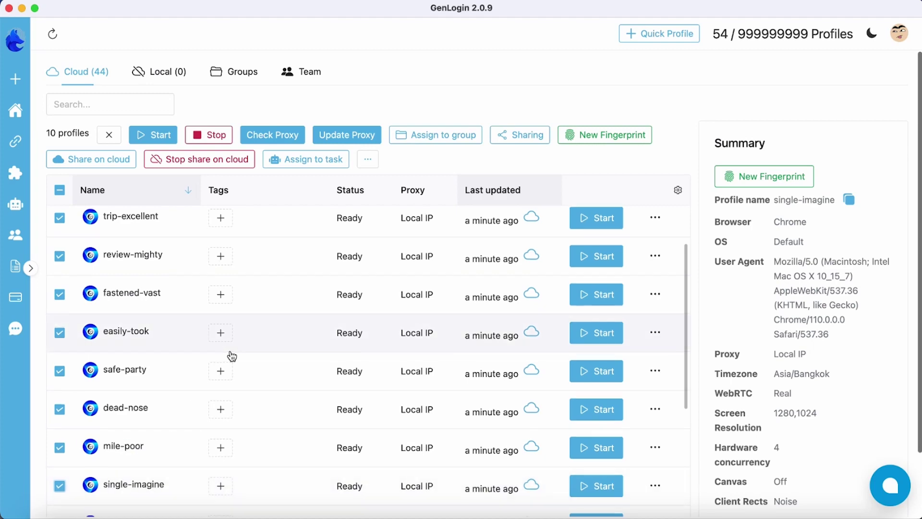
scroll(236, 351, up, 2)
- Assign the ten selected profiles to the Venom group
click(461, 137)
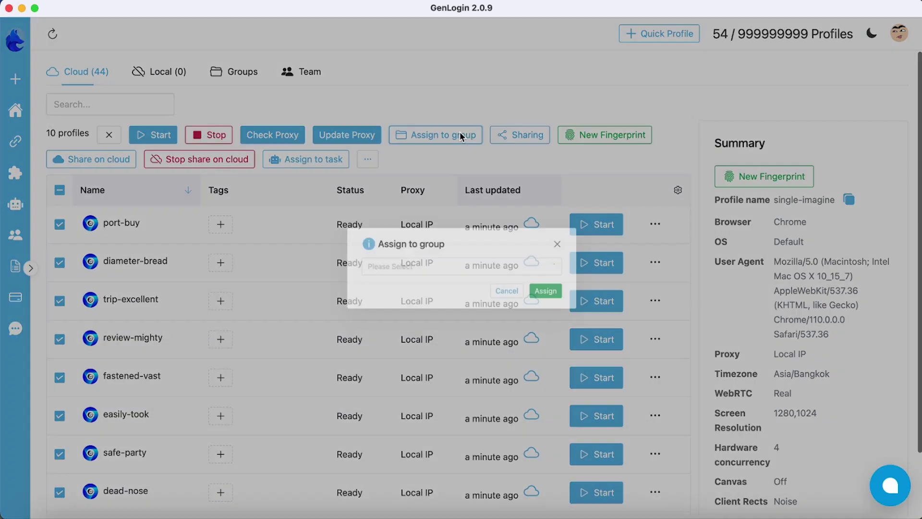
click(516, 266)
click(469, 298)
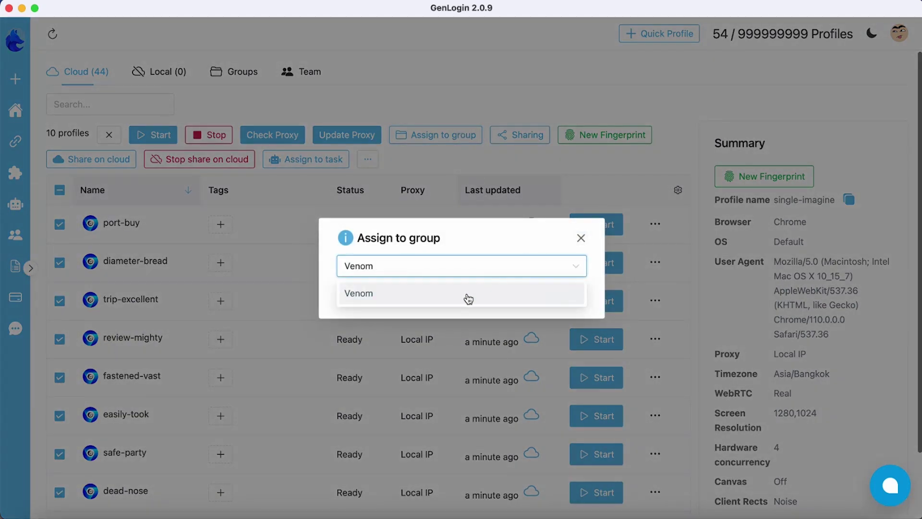
click(574, 301)
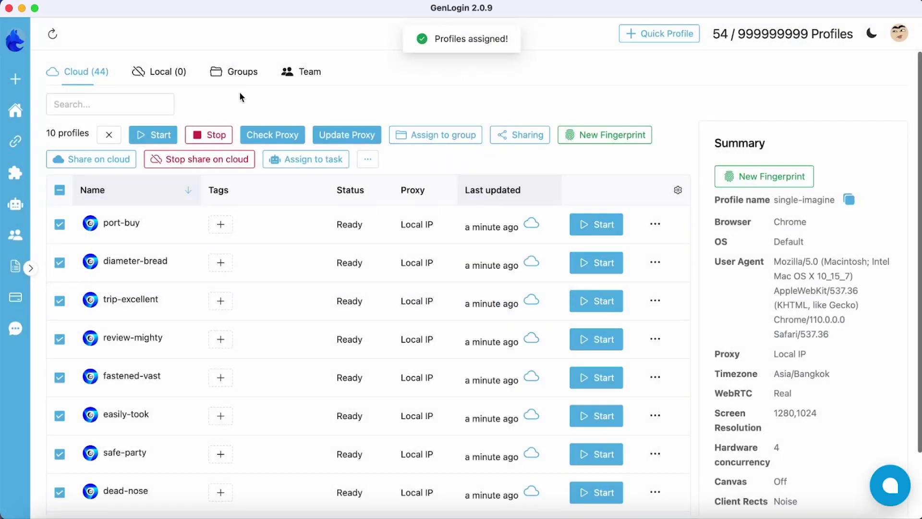
- Open the Venom group's profile list from Groups
click(234, 71)
click(366, 200)
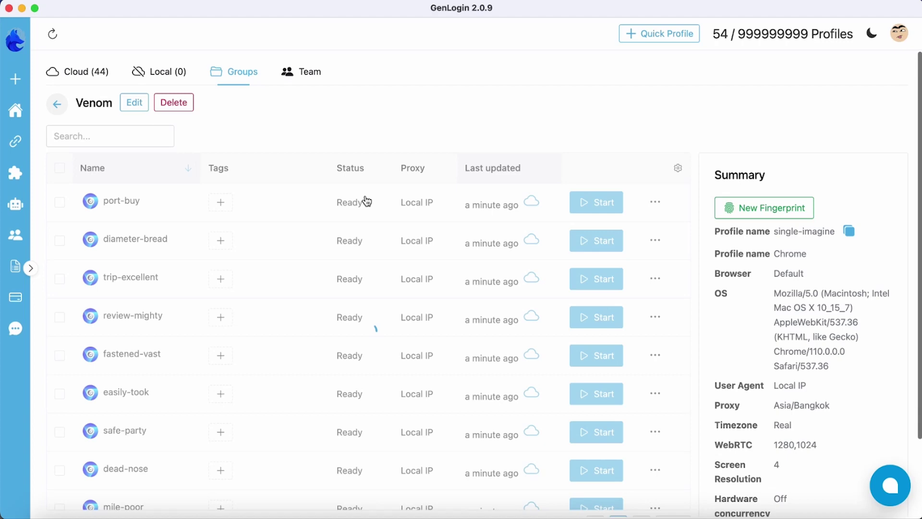
scroll(319, 360, down, 2)
scroll(320, 358, up, 2)
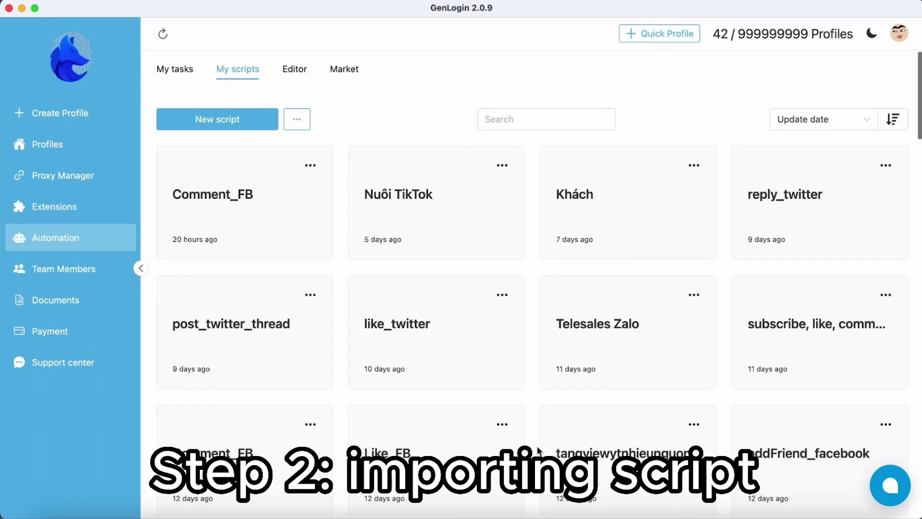
- Import the S1Venom.genlogin script file into My scripts
click(298, 122)
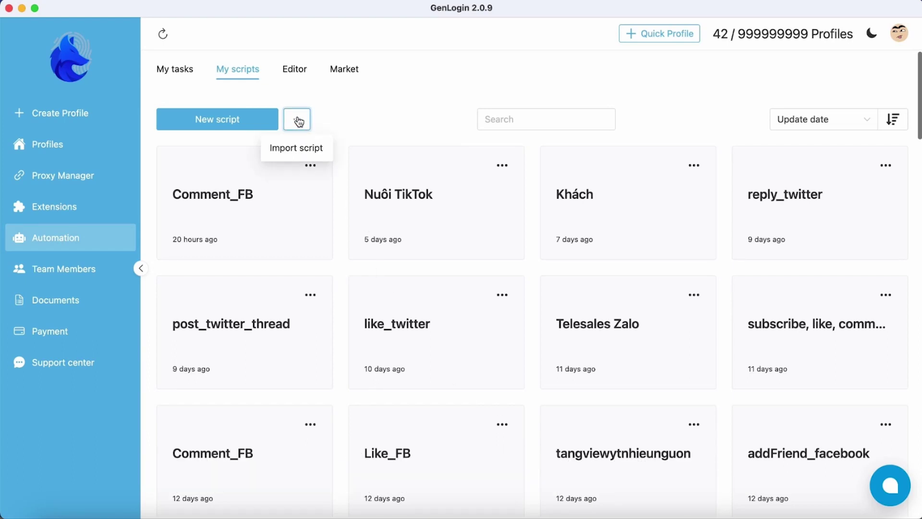
click(302, 151)
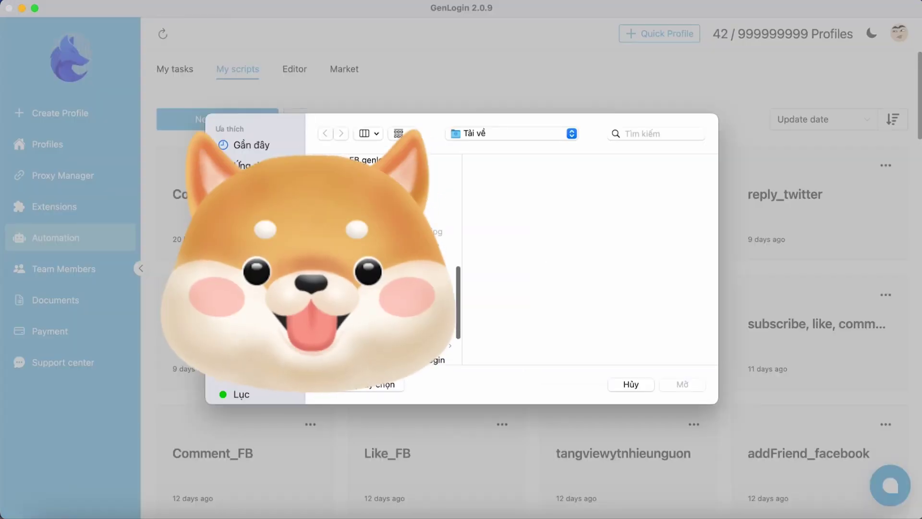
click(691, 389)
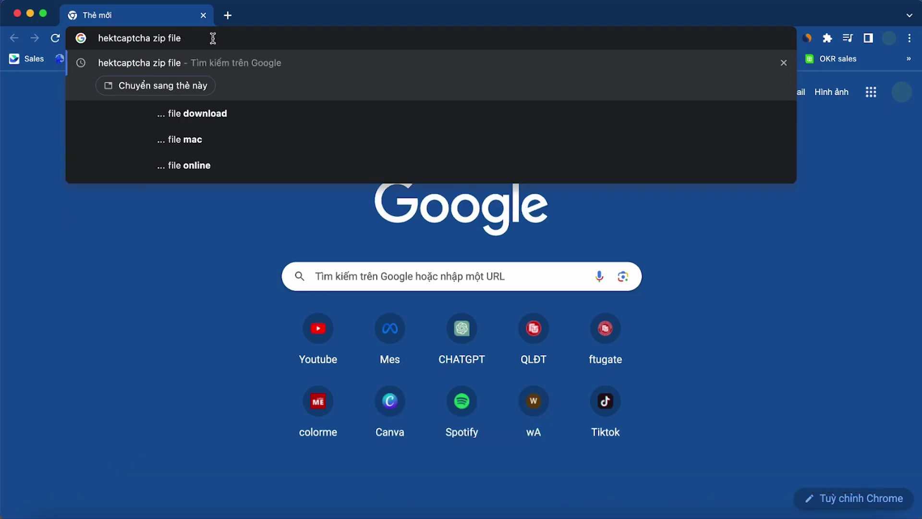
- Search 'hektcaptcha zip file' and download the hektCaptcha 0.2.8 ZIP from chrome-stats
key(Return)
click(288, 248)
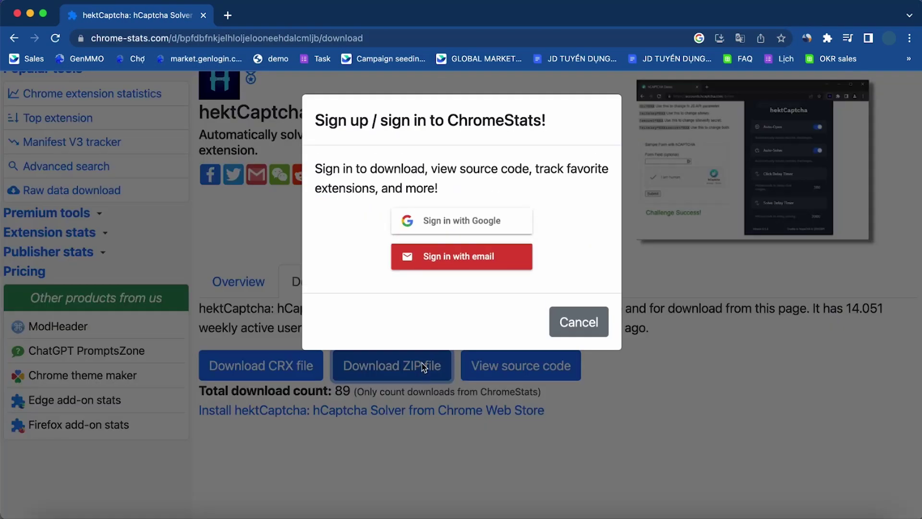
click(462, 218)
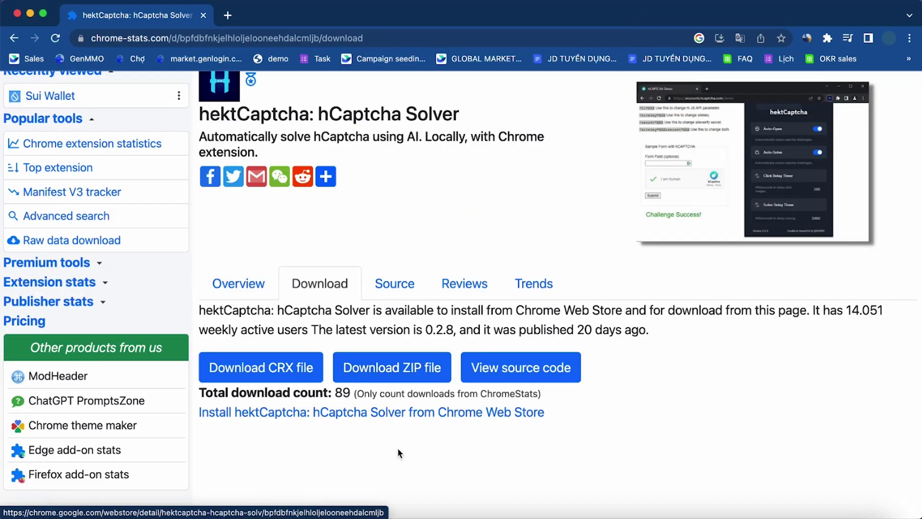
click(414, 373)
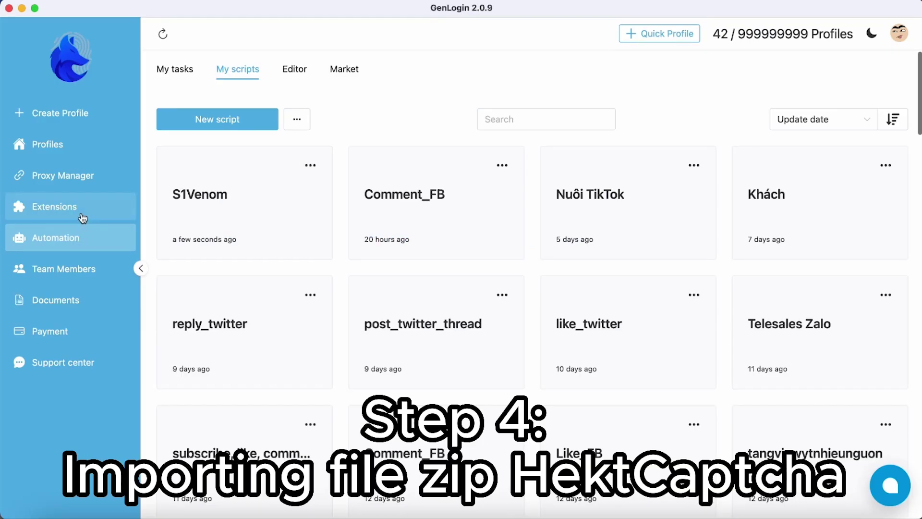
- Load the downloaded hektCaptcha zip from Downloads as a GenLogin extension
click(82, 218)
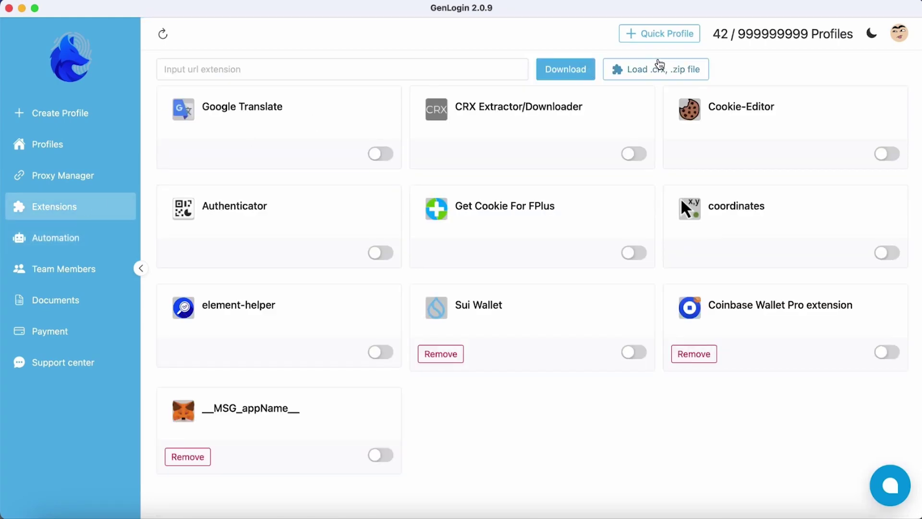
click(659, 67)
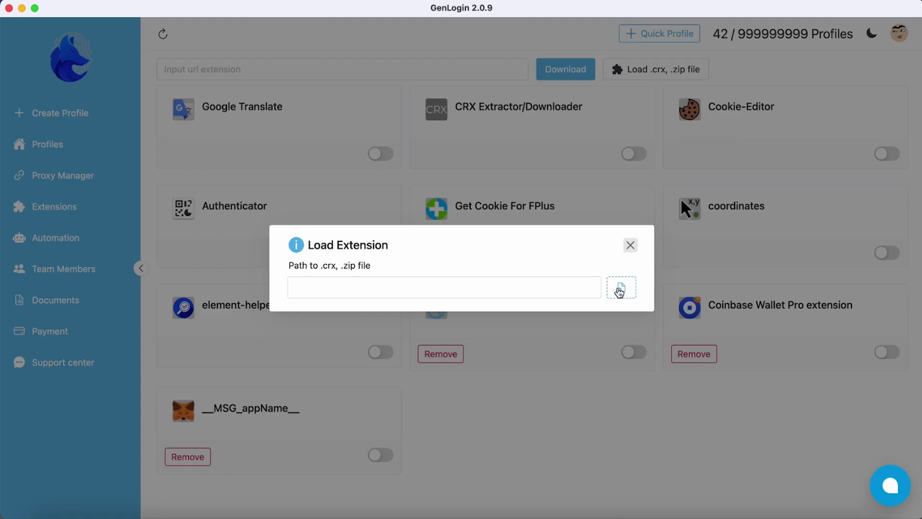
click(621, 290)
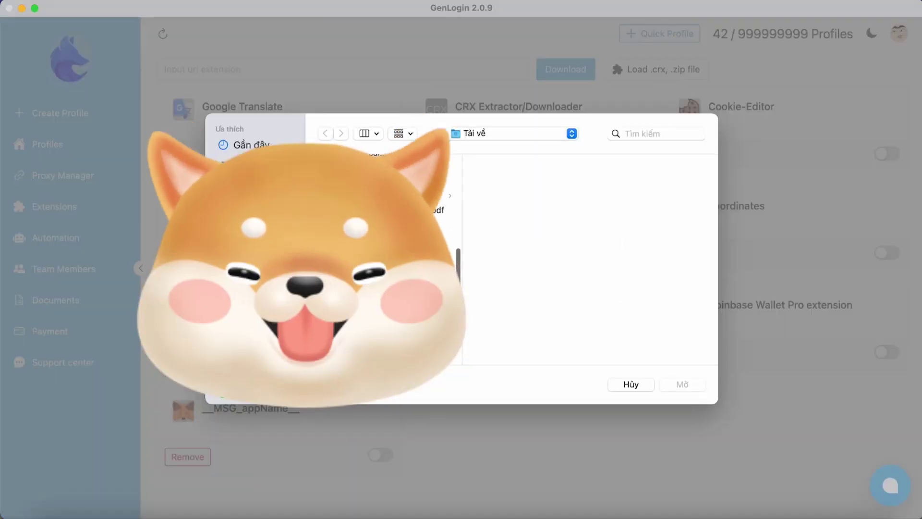
click(437, 194)
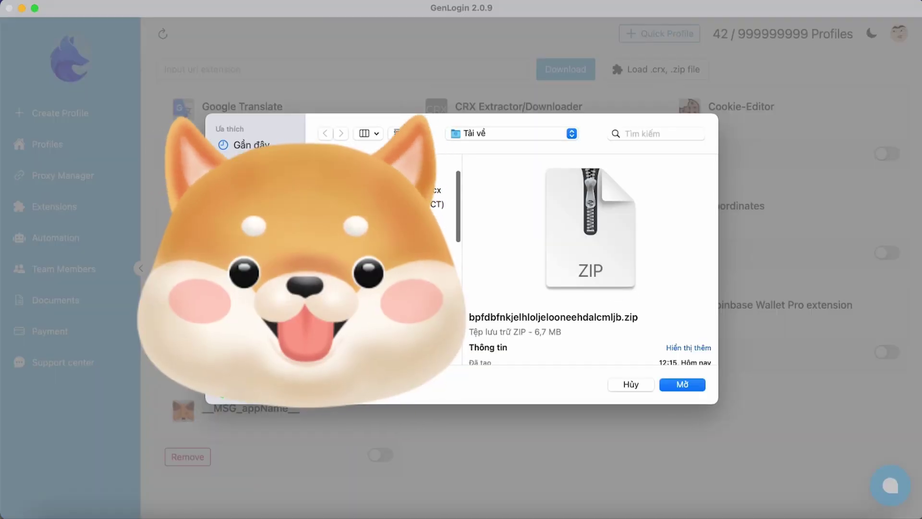
click(682, 384)
click(310, 310)
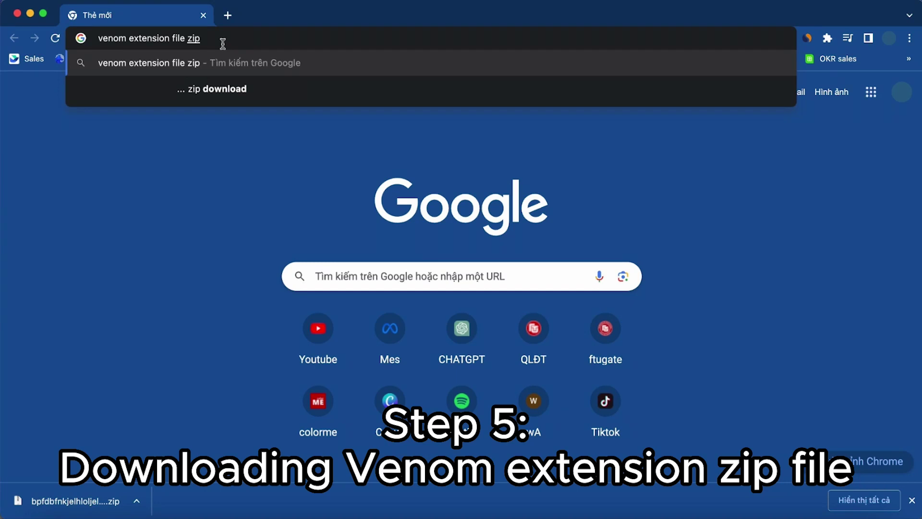
- Search 'venom extension file zip' and download the Venom Wallet 0.3.148 ZIP from chrome-stats
key(Return)
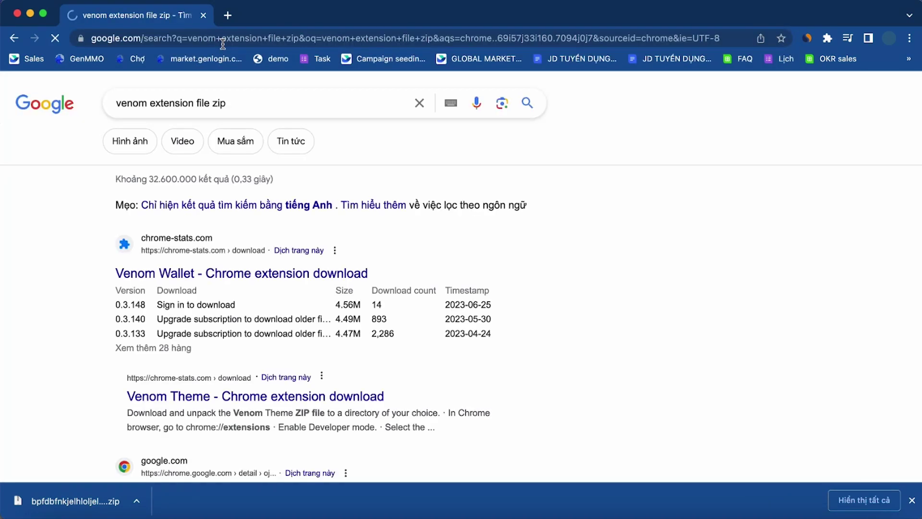
click(255, 273)
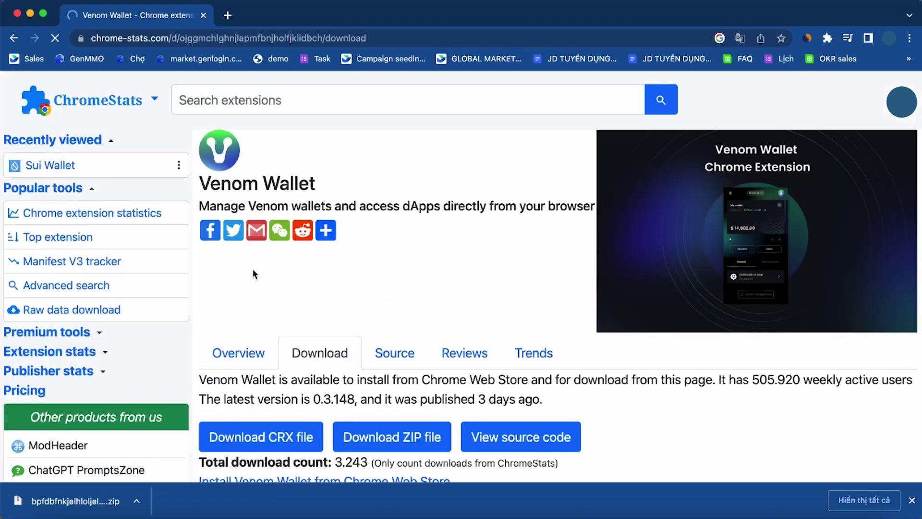
click(396, 435)
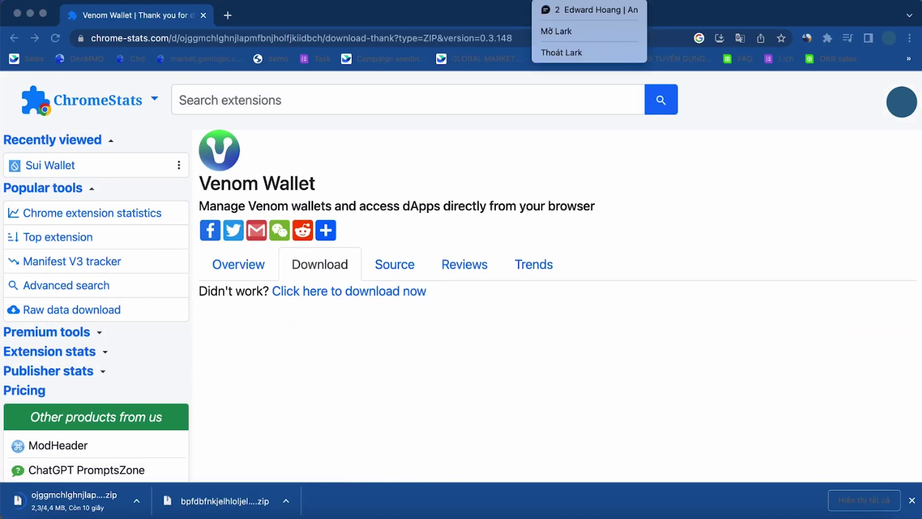
- Back in GenLogin, load the Venom Wallet zip as an enabled extension
click(621, 509)
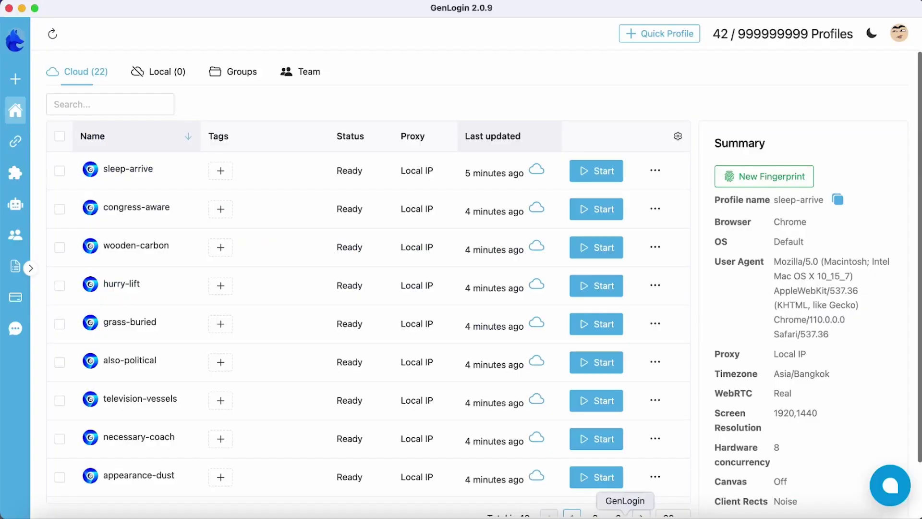
click(19, 178)
click(603, 74)
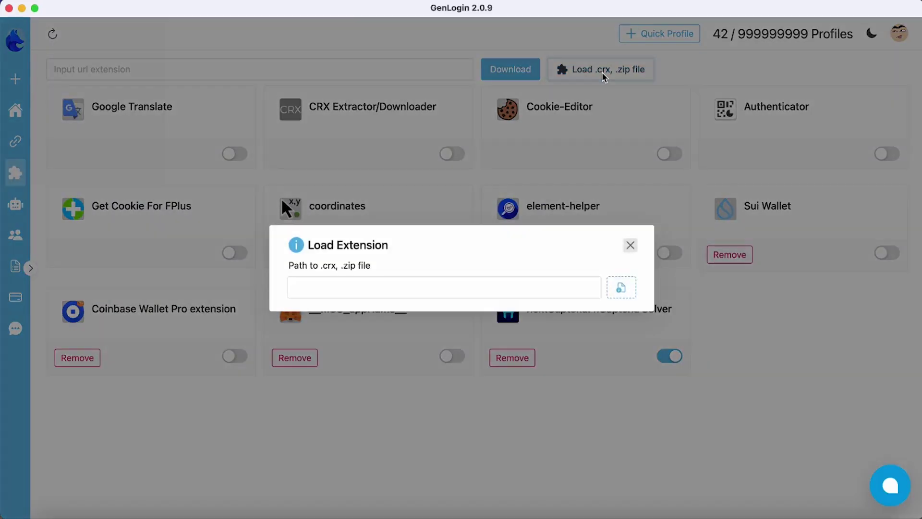
click(621, 288)
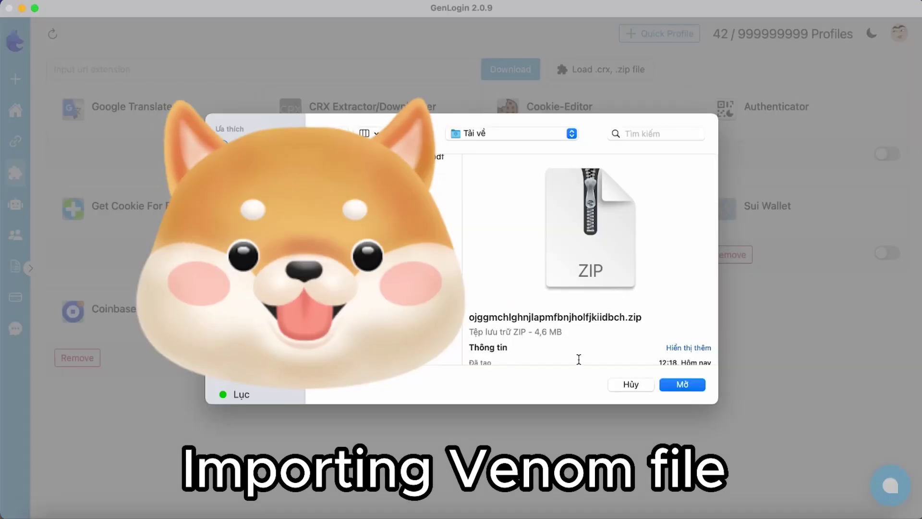
click(689, 385)
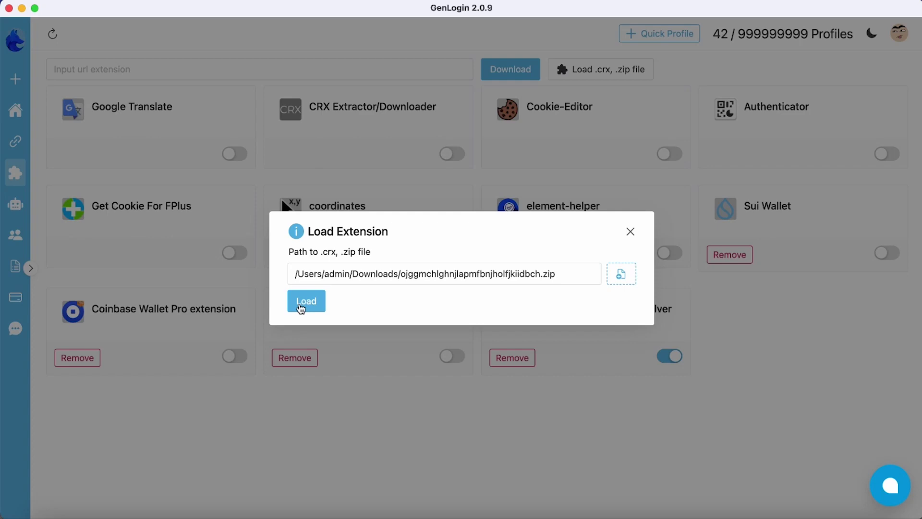
click(306, 301)
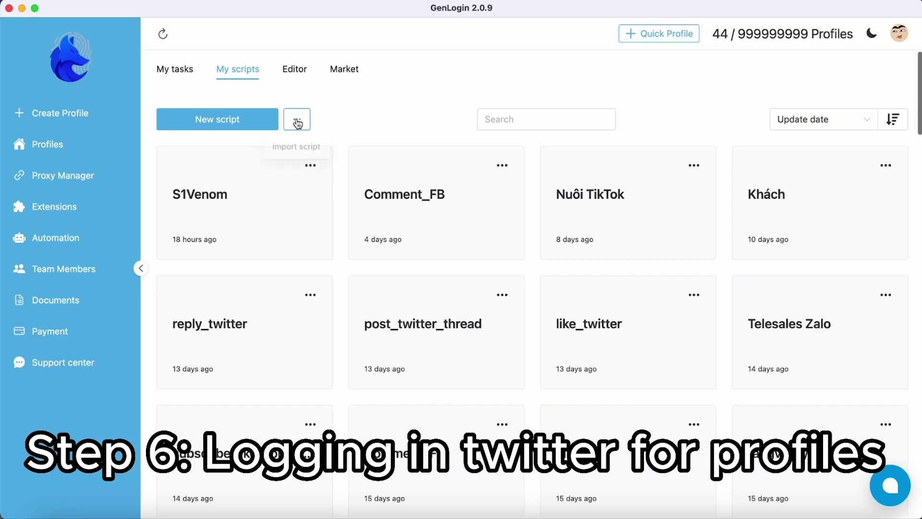
- Import the LoginTw (1).genlogin script file into My scripts
click(302, 149)
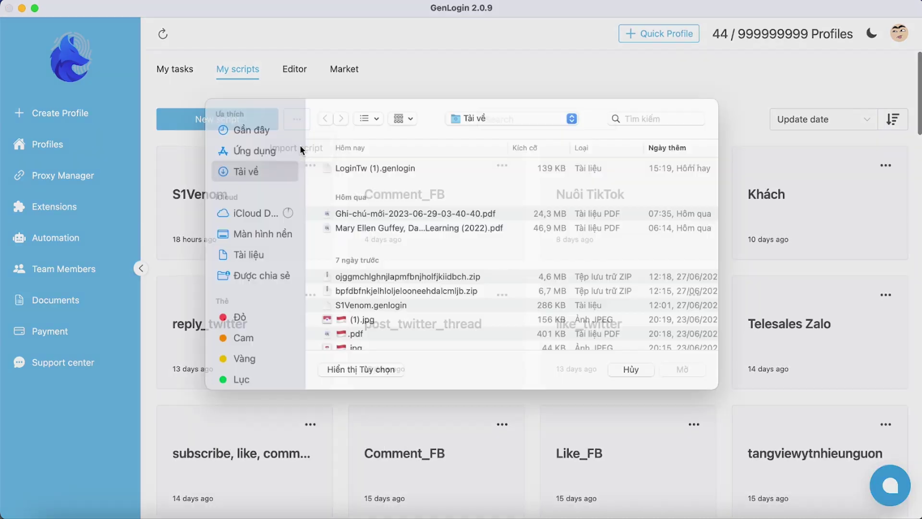
click(357, 184)
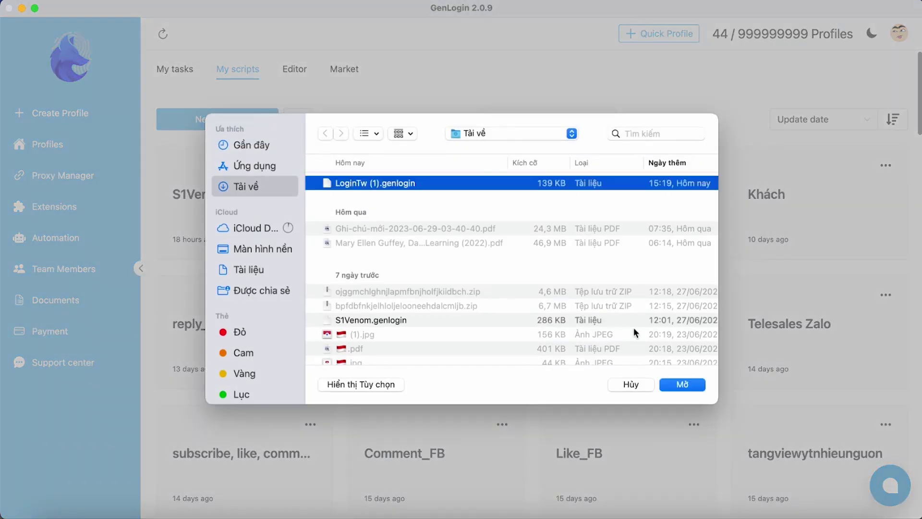
click(674, 386)
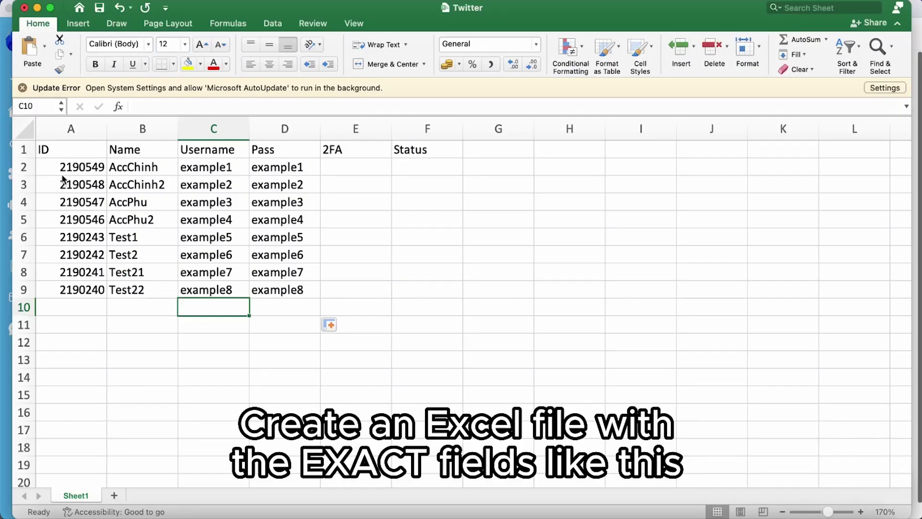
click(87, 191)
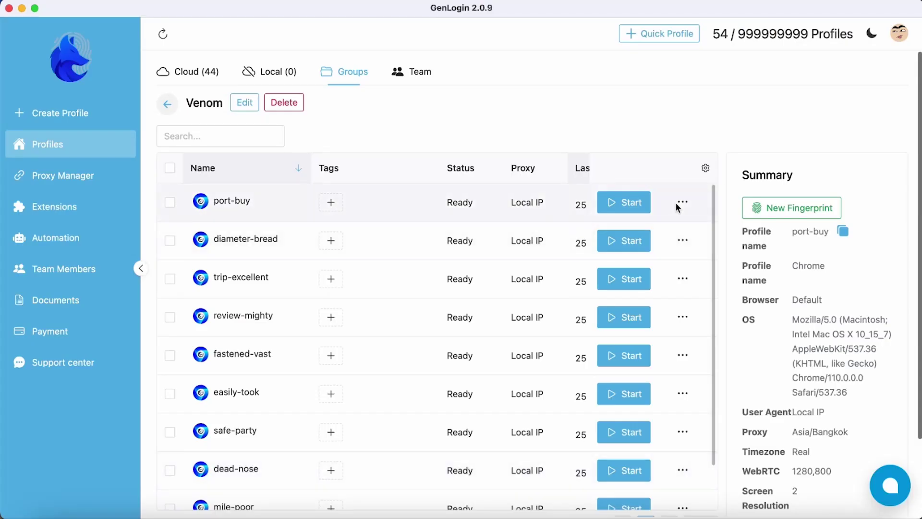
- Tick ID in the Venom table's column settings to add an ID column
click(706, 168)
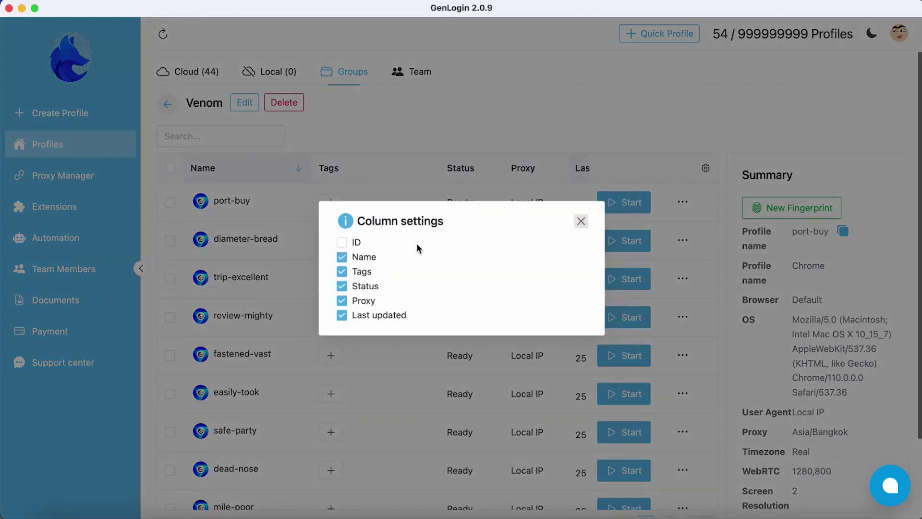
click(357, 242)
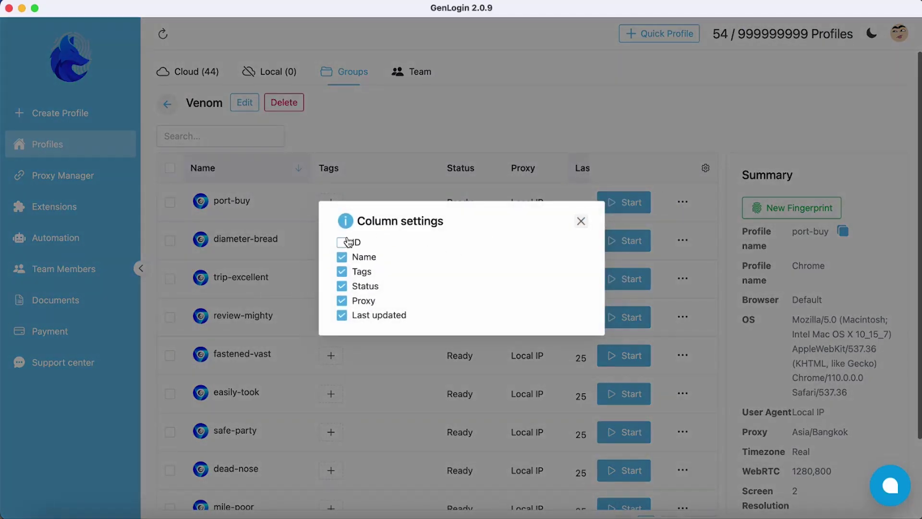
click(580, 222)
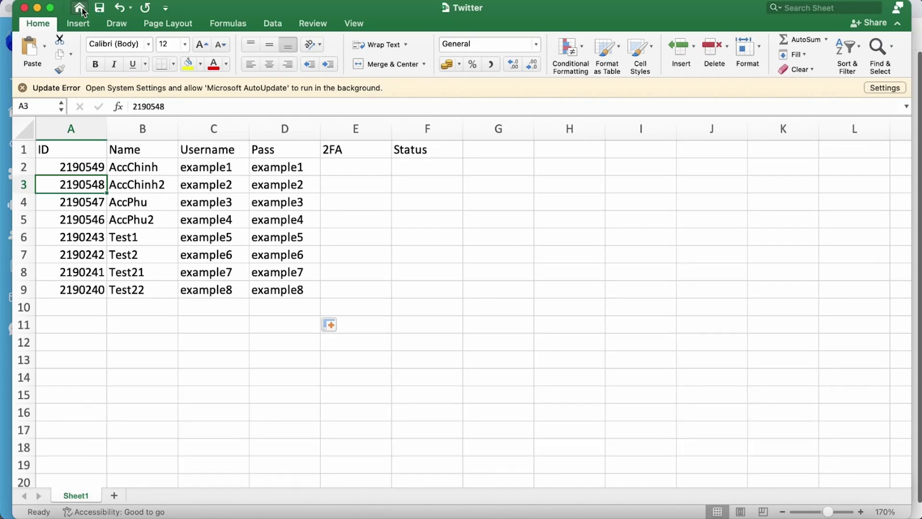
- Copy Path of the recent Twitter workbook, then select the profile IDs in A2:A9
click(80, 7)
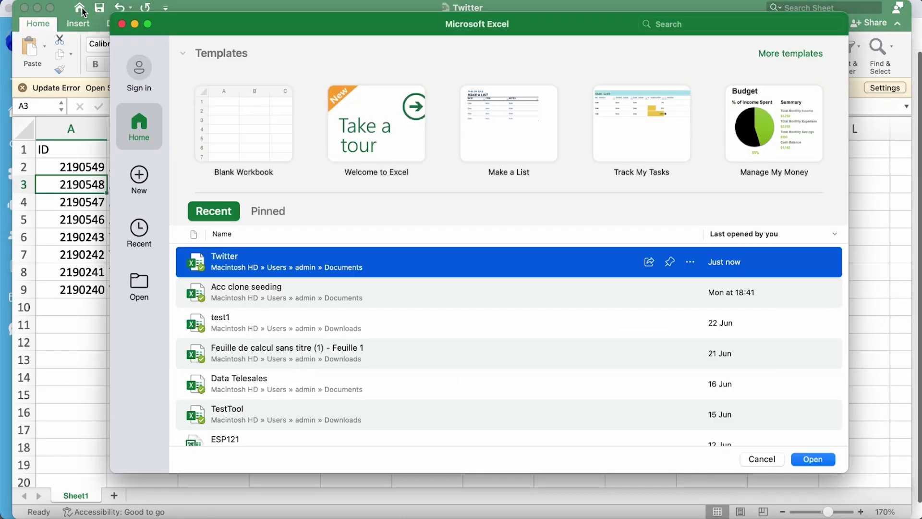
right_click(283, 269)
click(329, 330)
click(71, 323)
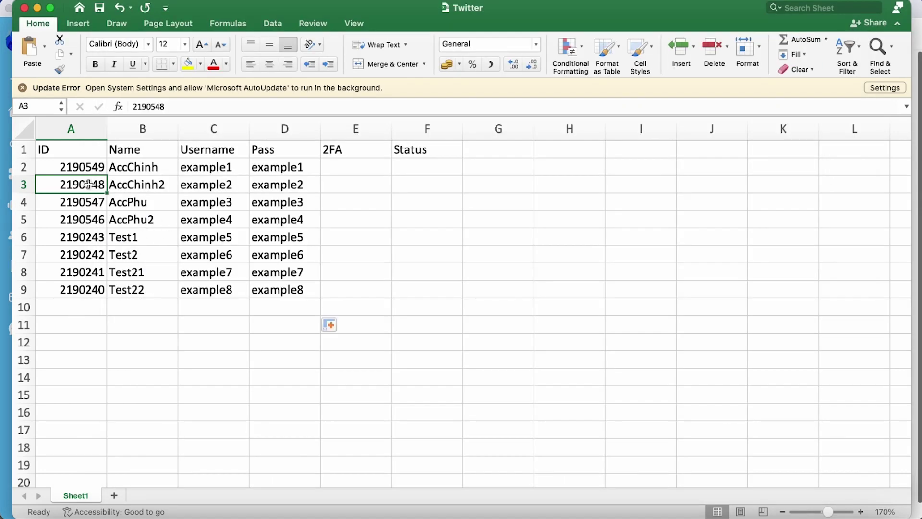
drag(90, 167, 92, 287)
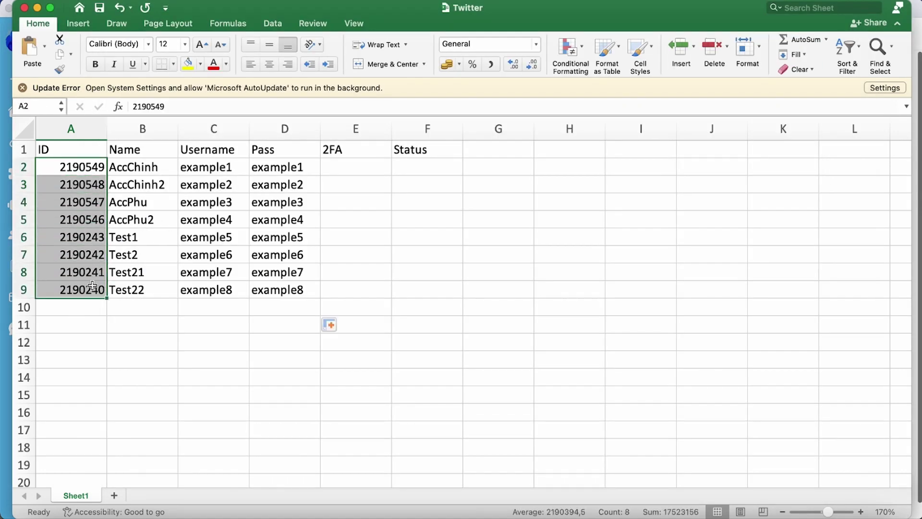
- Set the LoginTw variables: FilePath to /Users/admin/Documents/Twitter.xlsx and SoAcc to 8
click(628, 513)
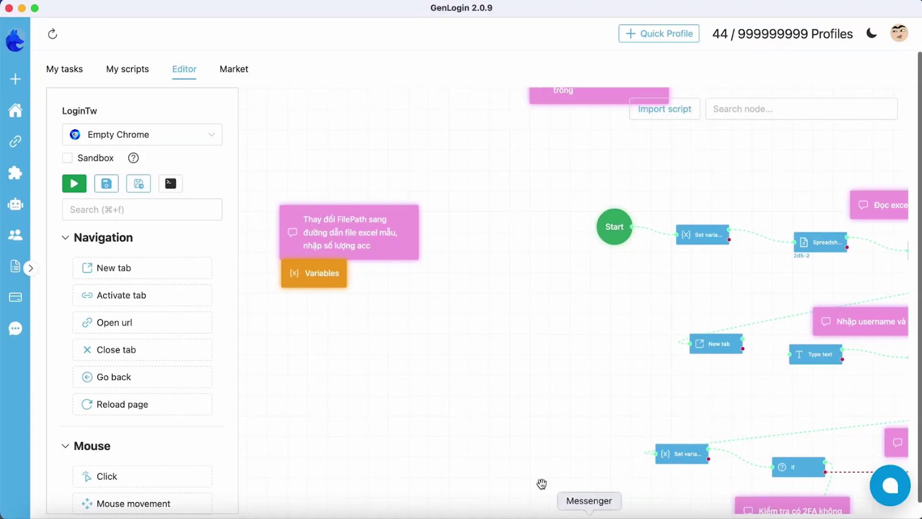
click(327, 274)
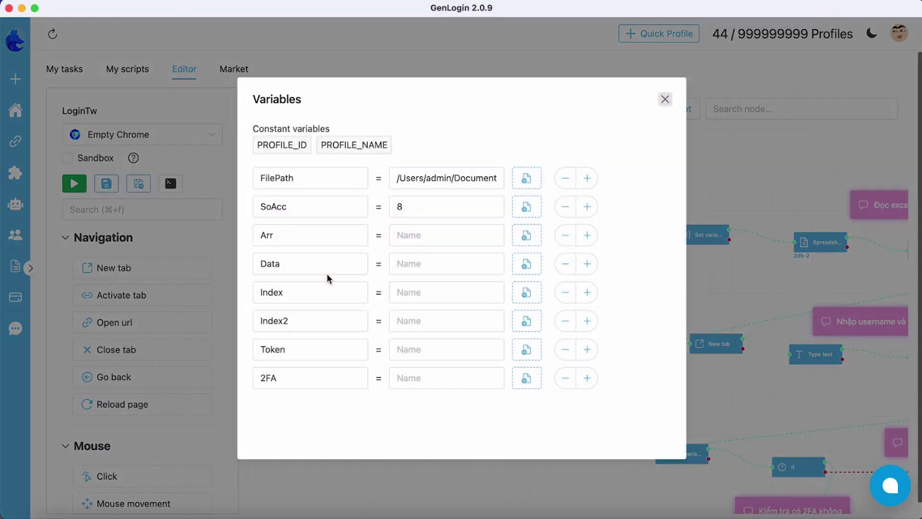
triple_click(477, 182)
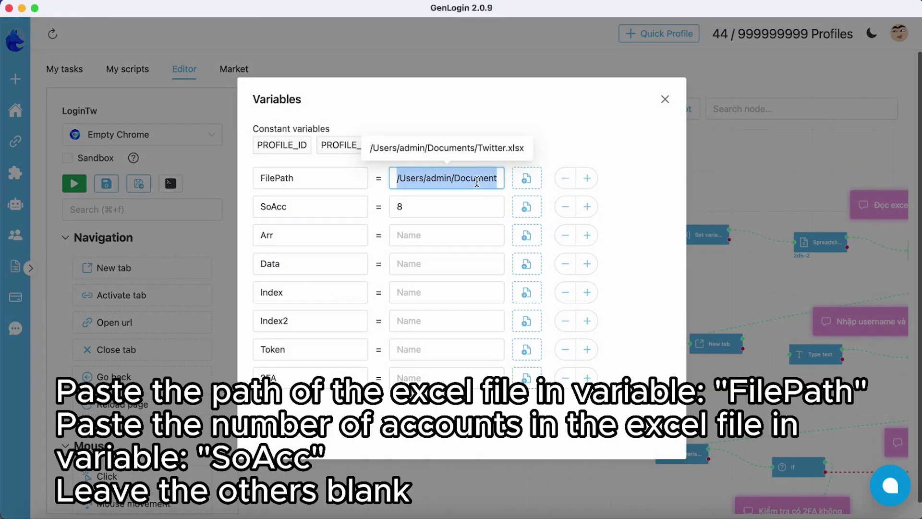
key(super+v)
click(453, 206)
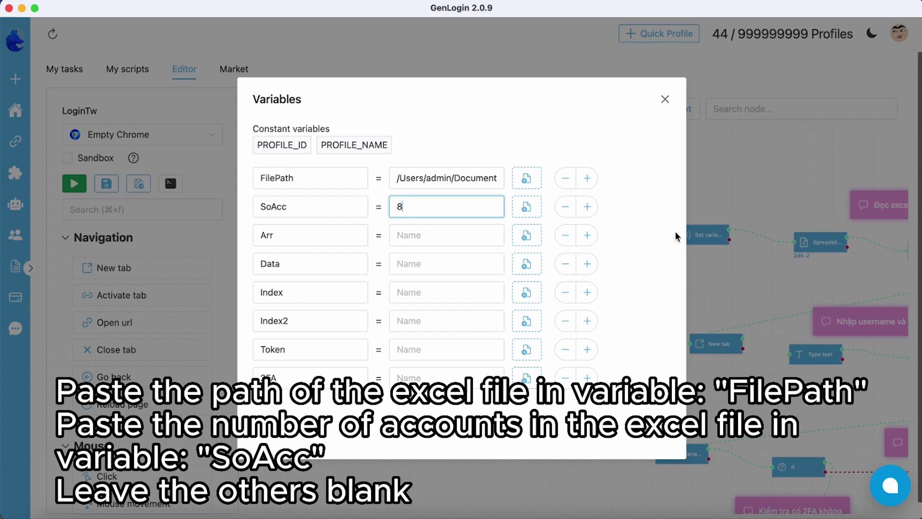
click(654, 234)
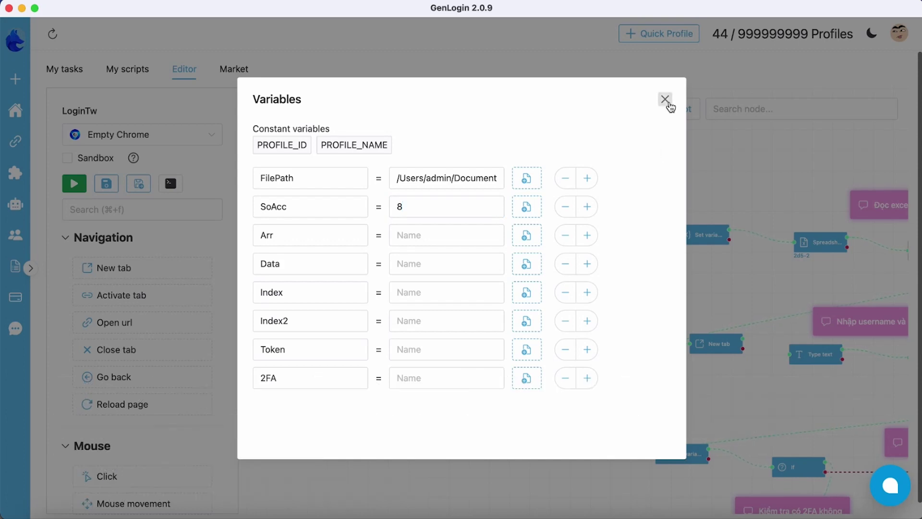
- Close the variables list and save the script as LoginTw
click(669, 102)
click(110, 191)
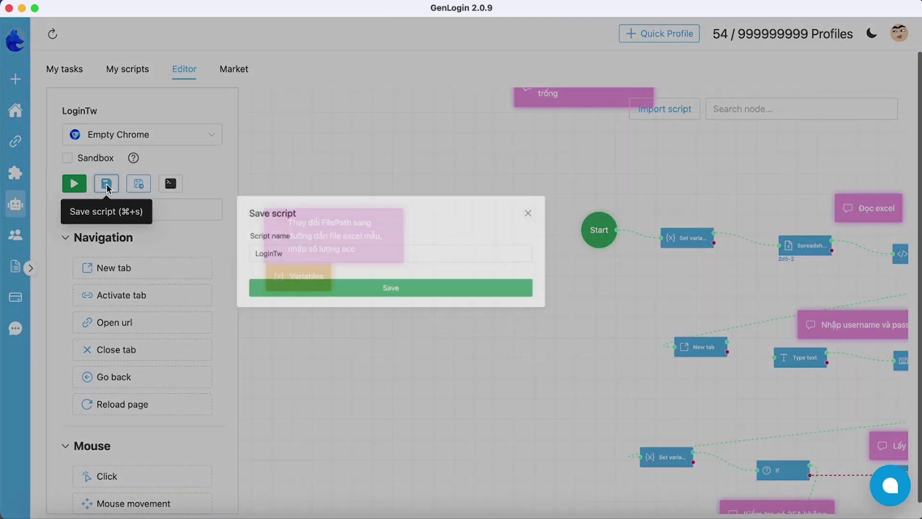
click(355, 316)
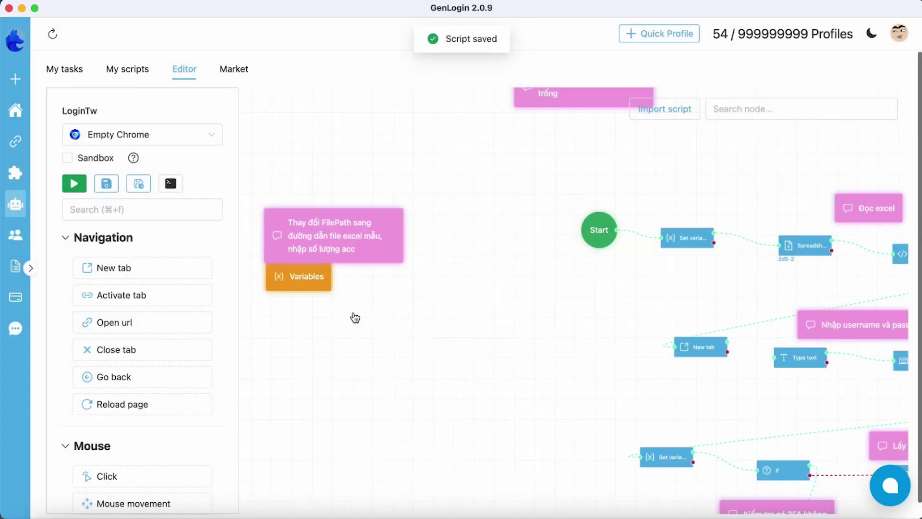
- Create a new task named Login Twitter that uses the LoginTw script
click(64, 69)
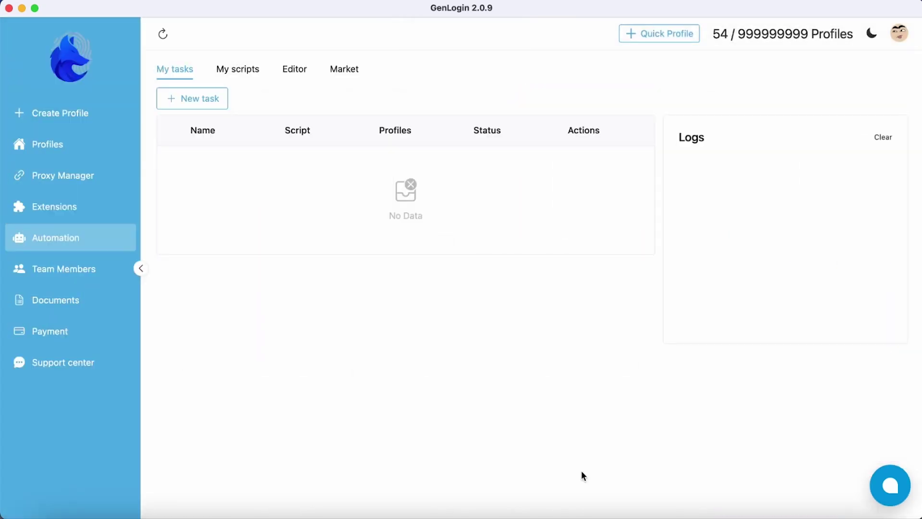
click(193, 98)
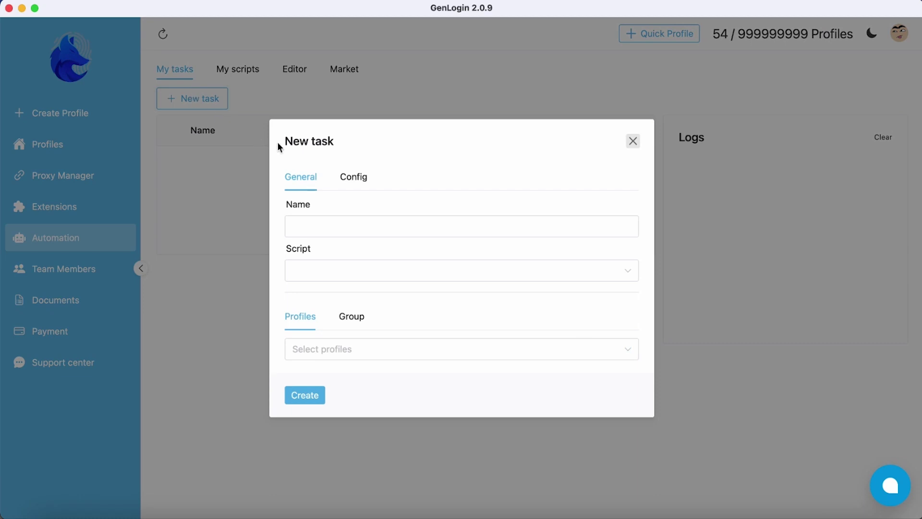
click(333, 233)
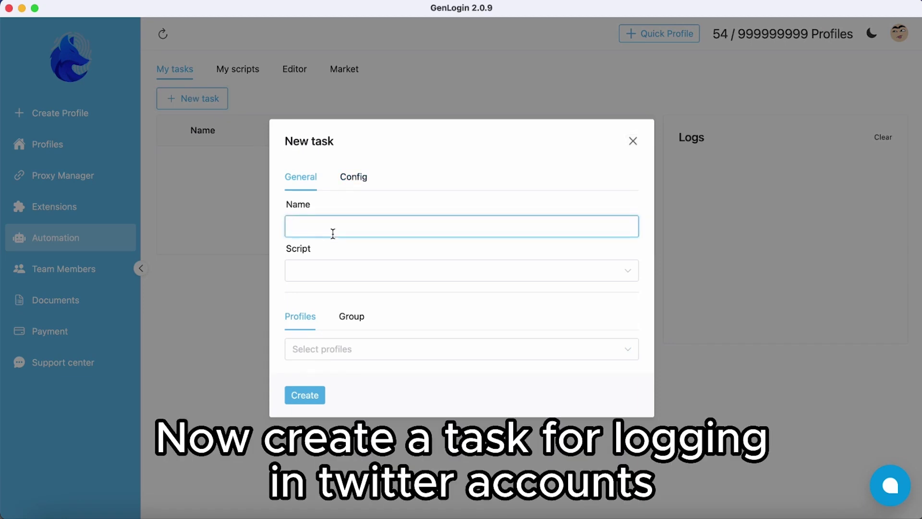
text(Login Twitter)
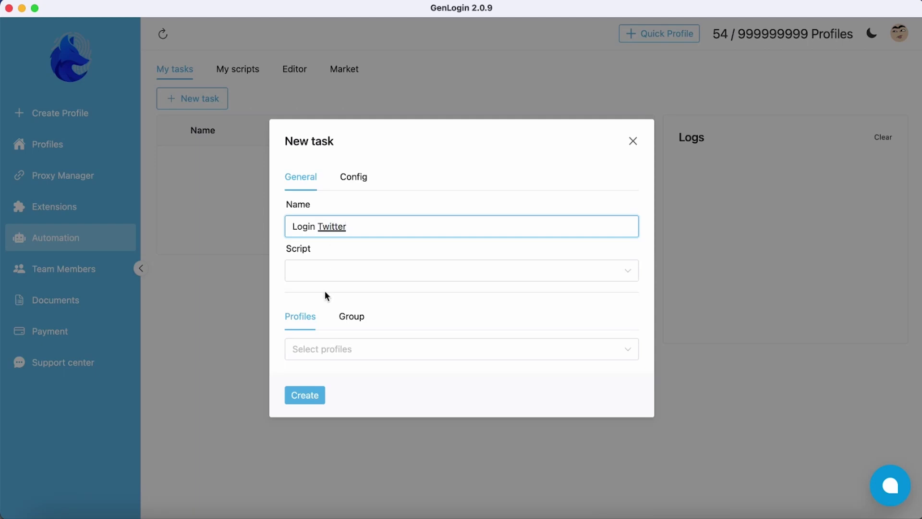
click(356, 269)
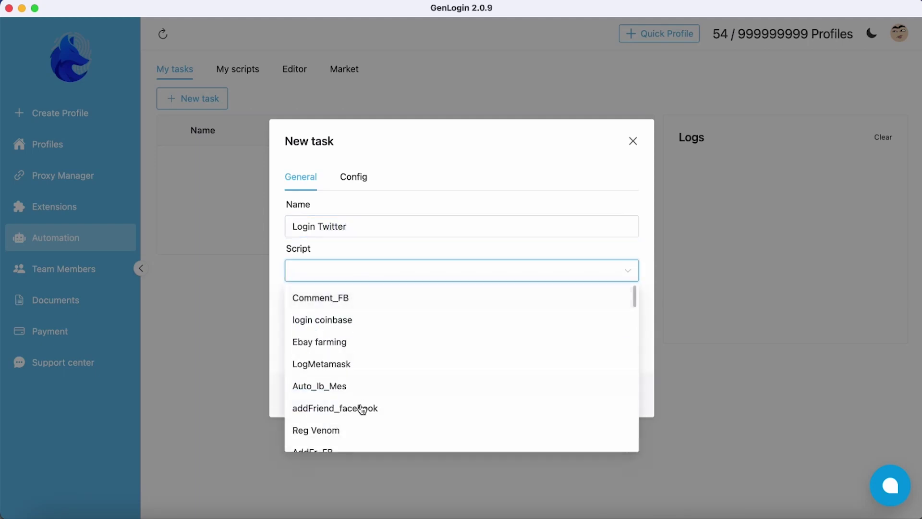
scroll(363, 410, down, 5)
scroll(360, 412, down, 3)
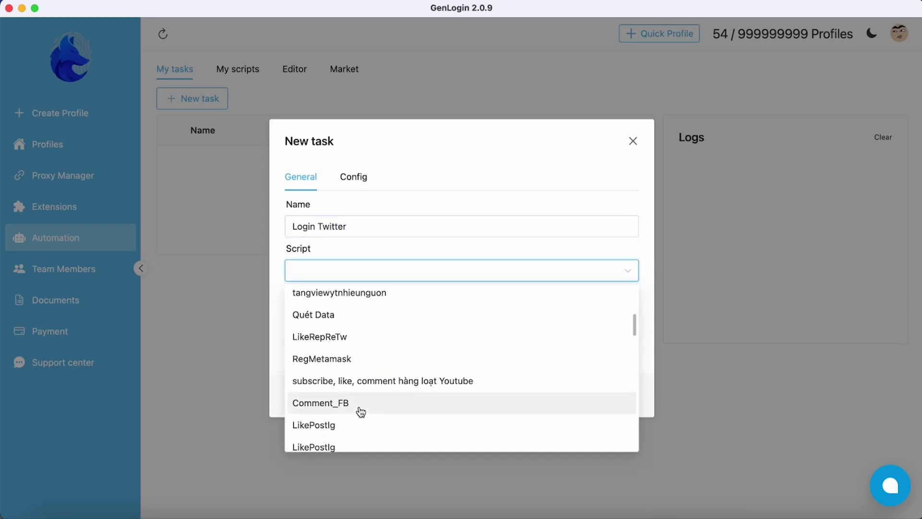
scroll(360, 412, down, 3)
scroll(360, 412, down, 5)
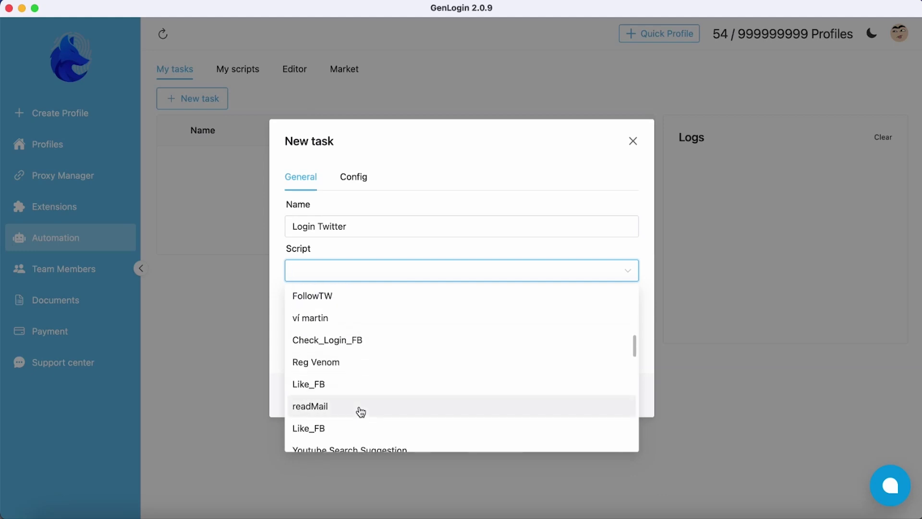
click(320, 356)
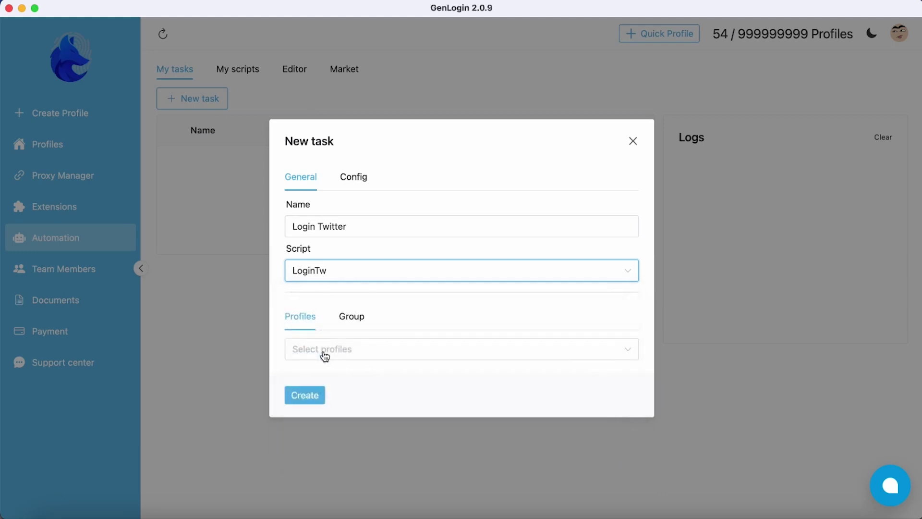
- Add the Venom group's profiles to the task
click(353, 321)
click(368, 347)
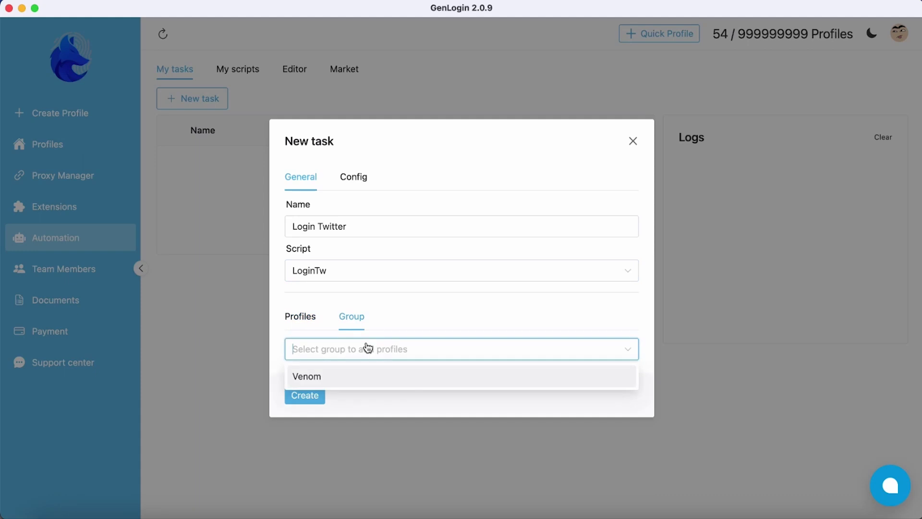
click(372, 381)
- Configure 10 threads and screen size 400, create the task and run it
click(354, 178)
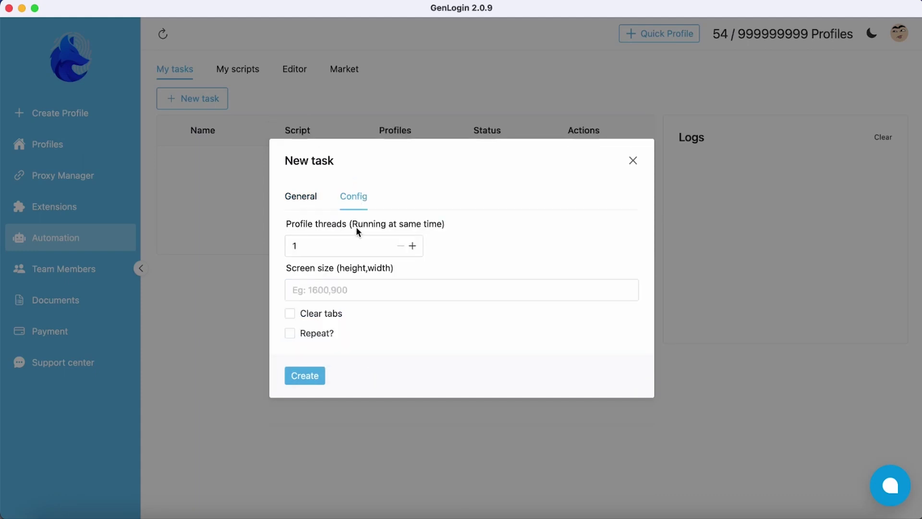
click(363, 241)
click(380, 288)
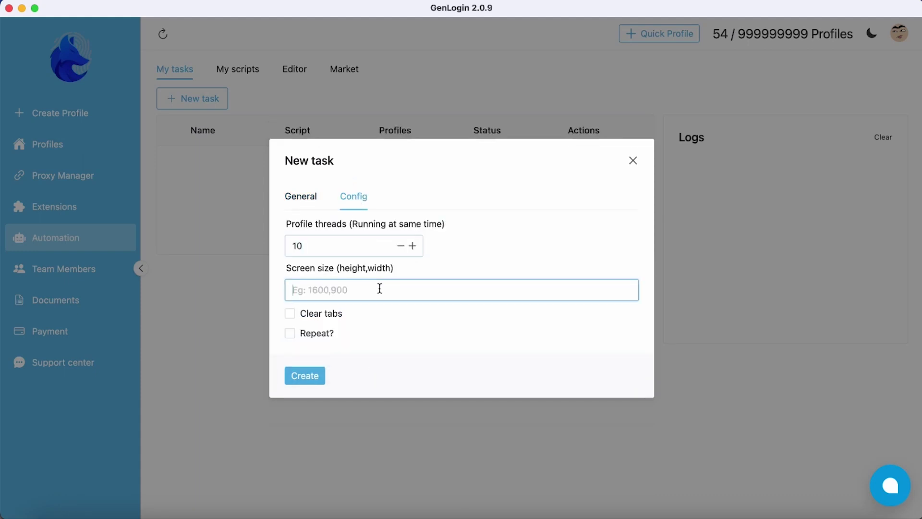
text(400,400)
click(317, 373)
click(582, 163)
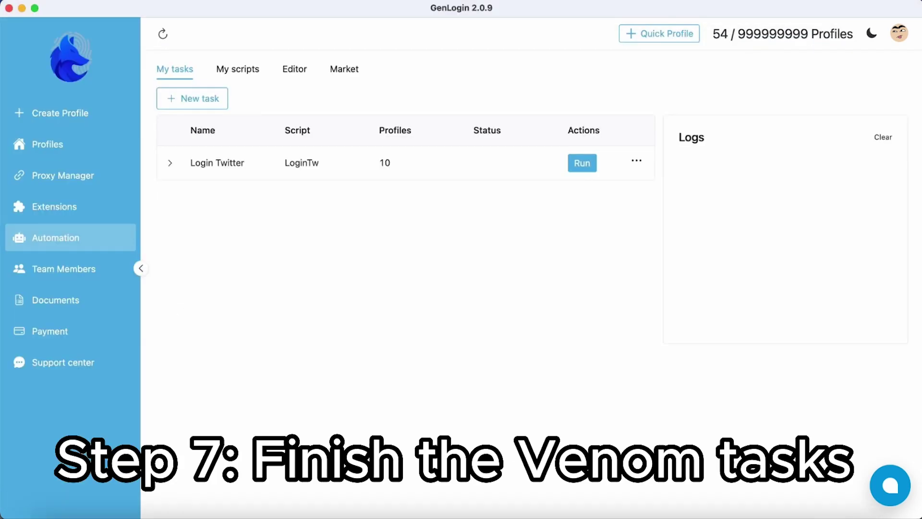
- Set up a new Venom task with the S1Venom script, using profiles by group
click(207, 106)
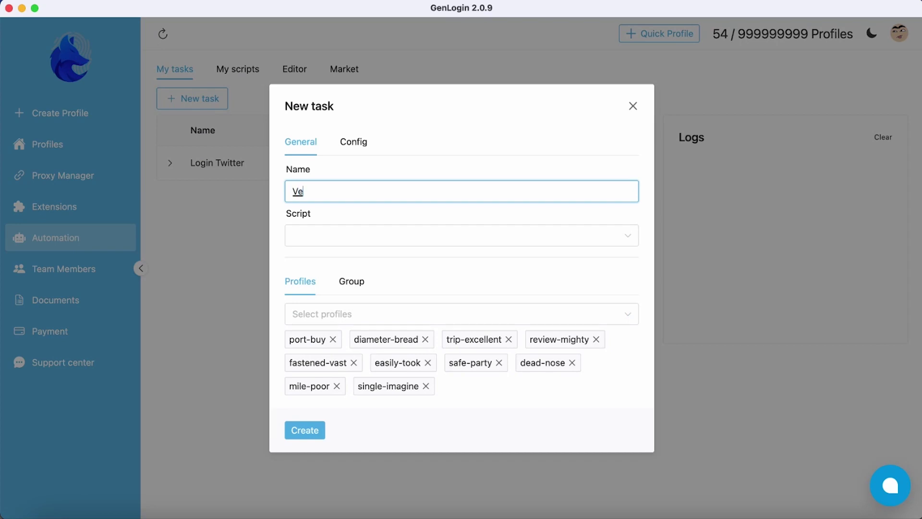
click(392, 237)
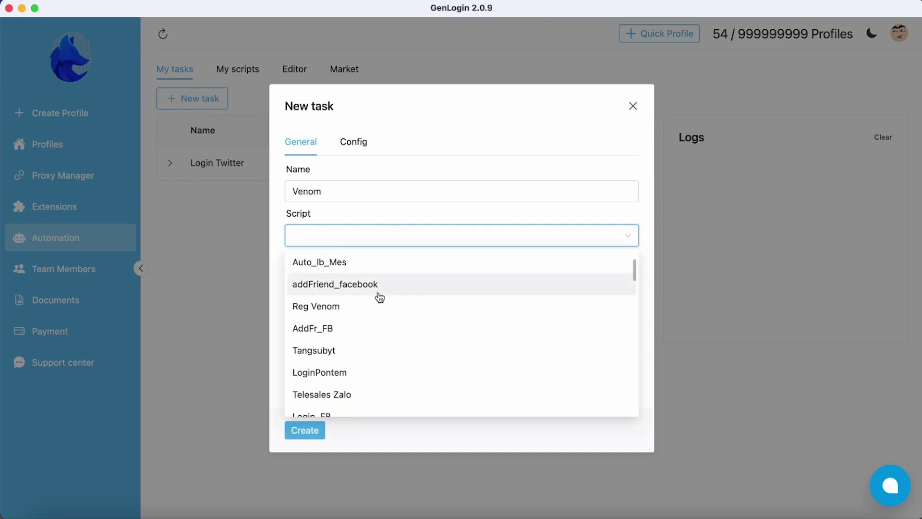
scroll(379, 298, down, 15)
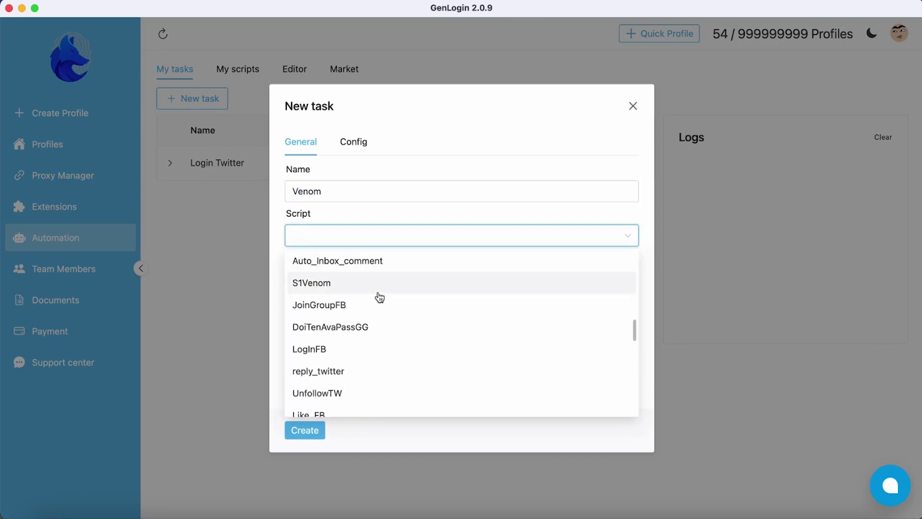
click(371, 268)
click(351, 281)
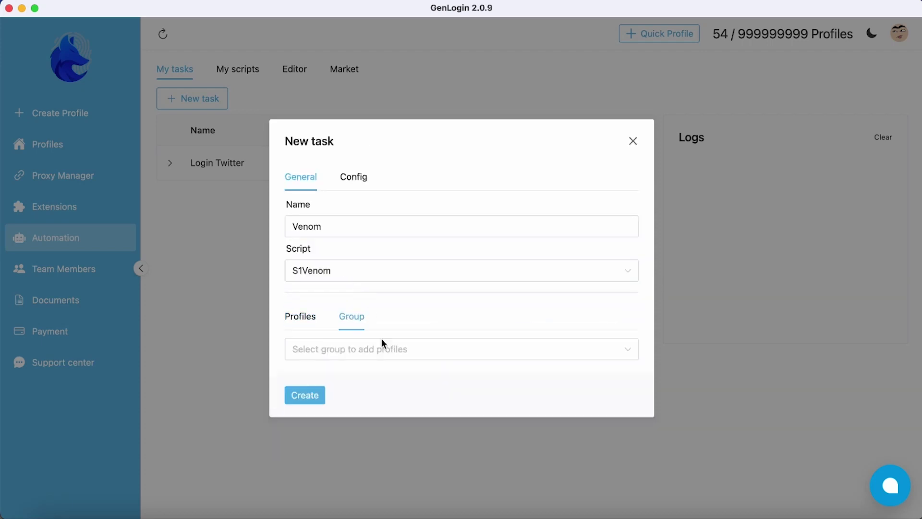
click(356, 180)
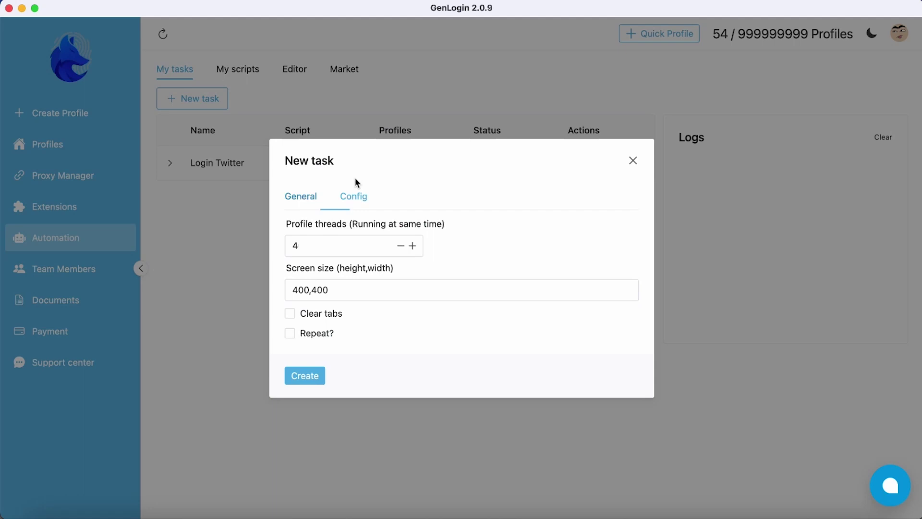
- Create the Venom task and run it on its Venom profiles
click(315, 378)
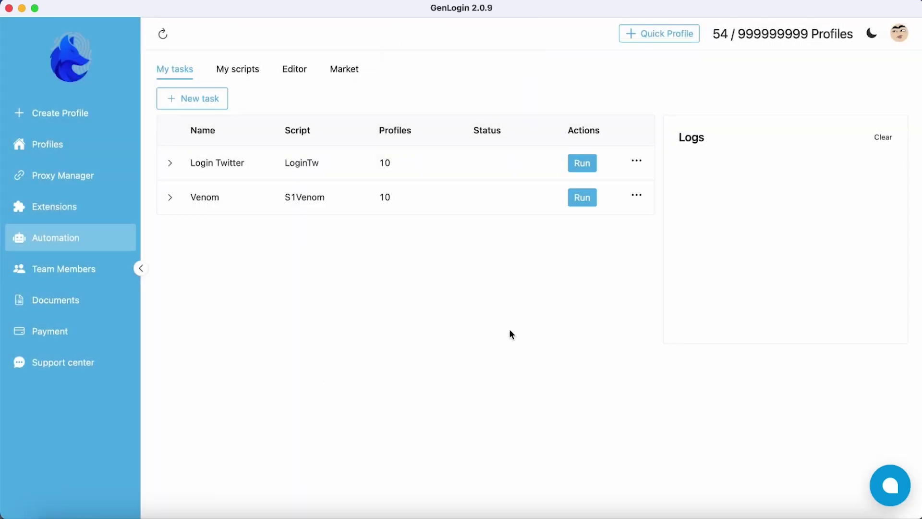
click(582, 196)
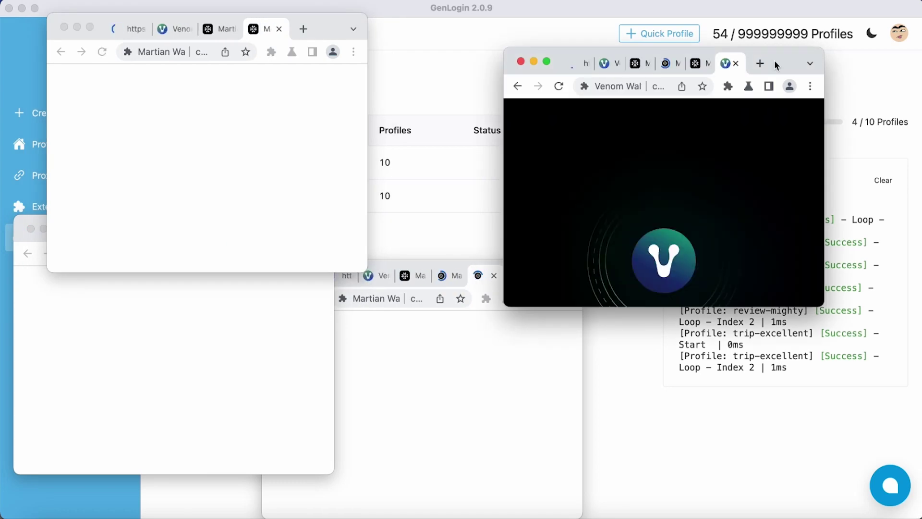